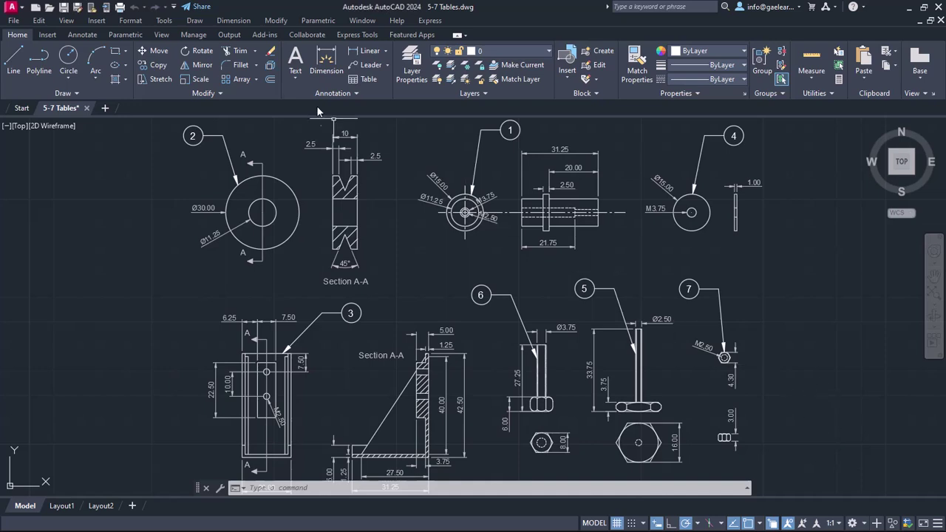
Step: Bring up the Insert Table dialog from the Annotation panel's Table command
click(195, 21)
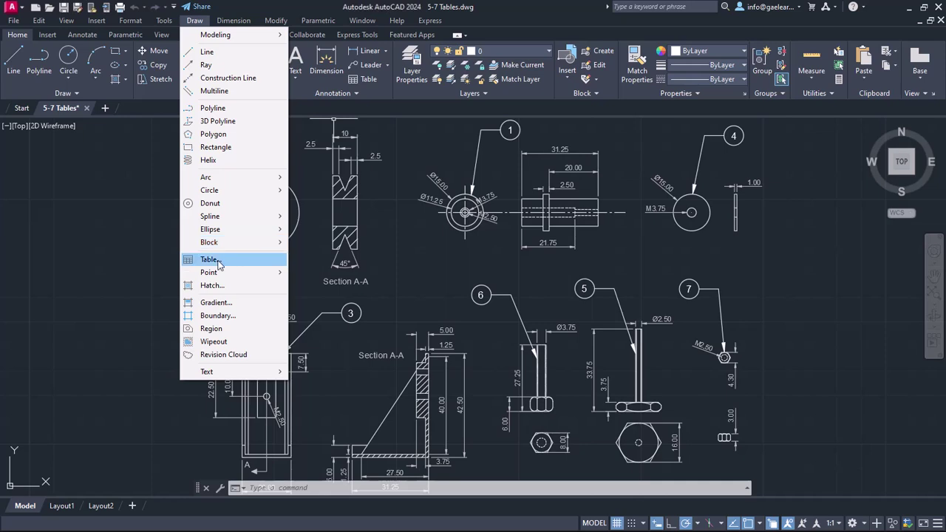
key(Escape)
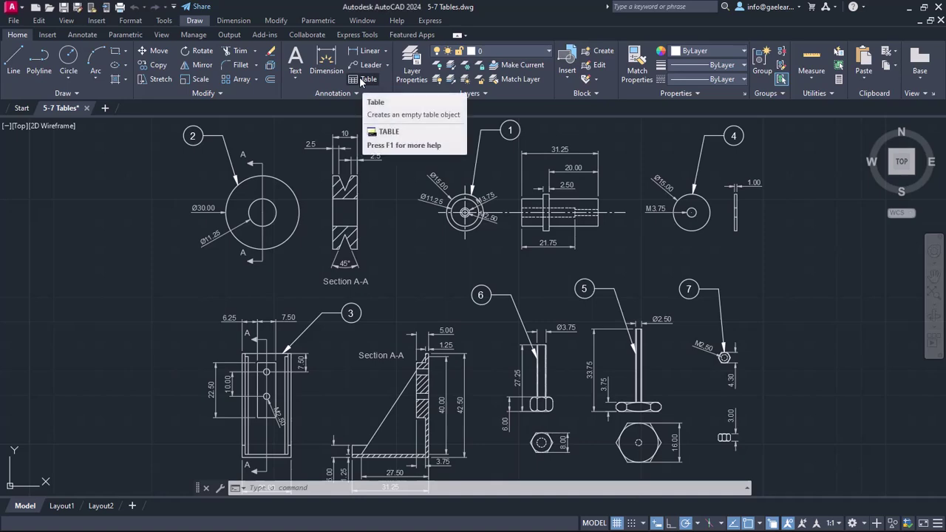
click(361, 80)
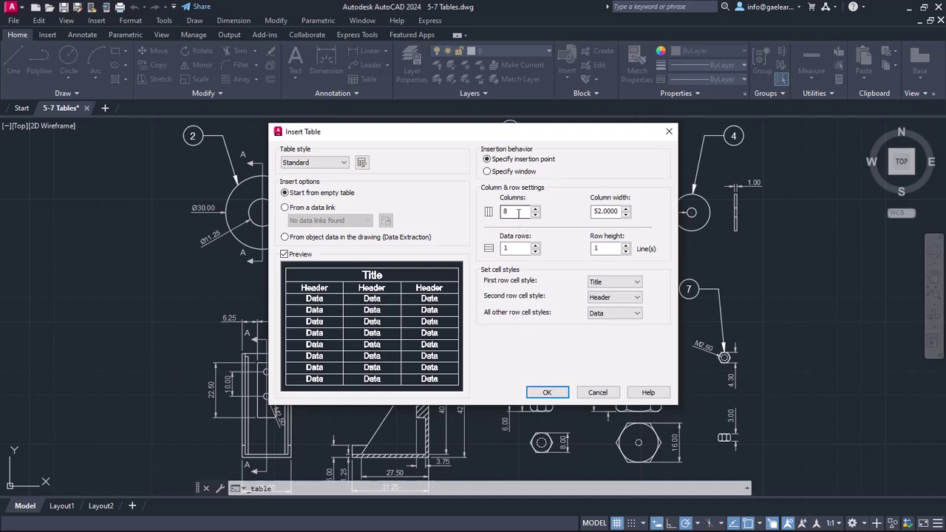
Step: Set the new table to 3 columns with a column width of 40
double_click(518, 213)
text(3)
double_click(592, 212)
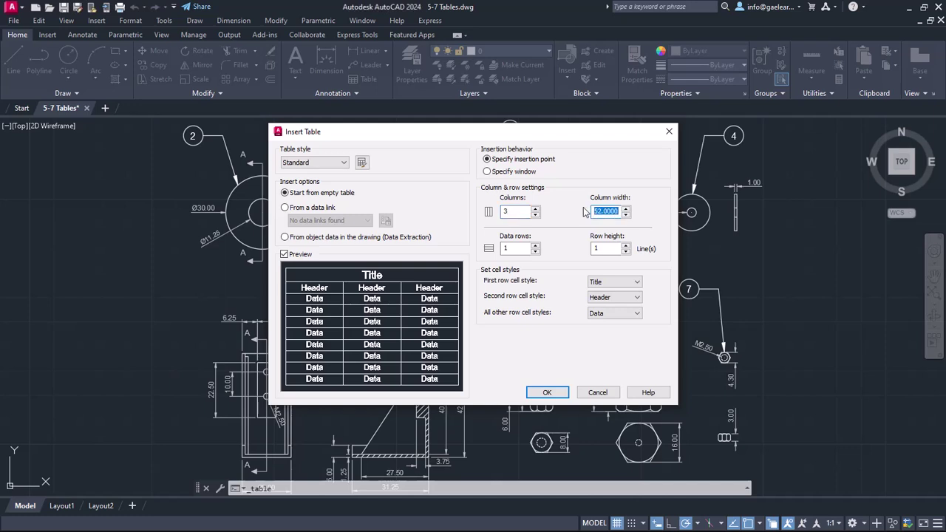
text(40)
click(519, 248)
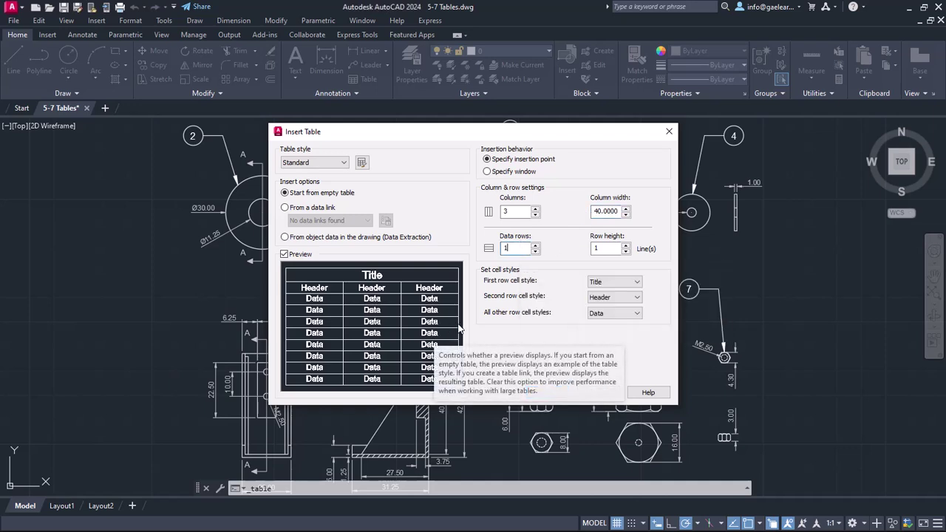
double_click(520, 248)
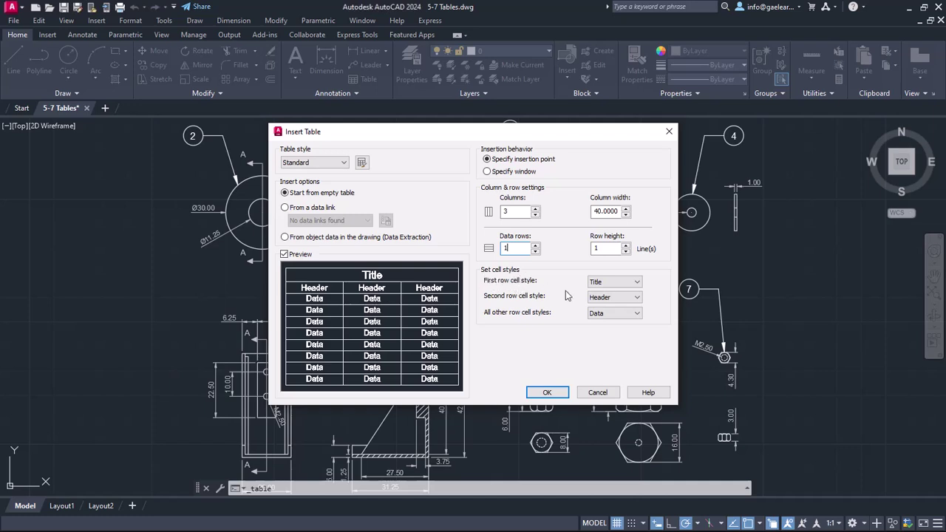
click(628, 282)
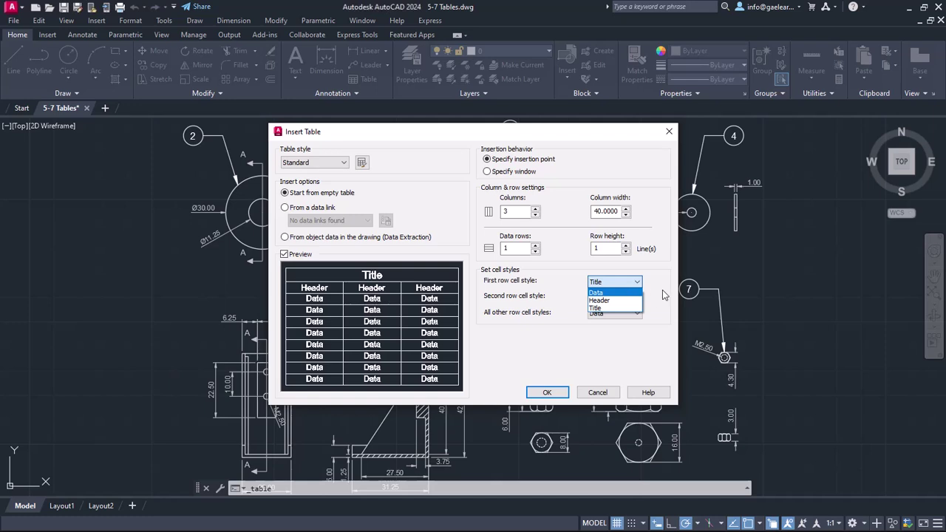
click(662, 291)
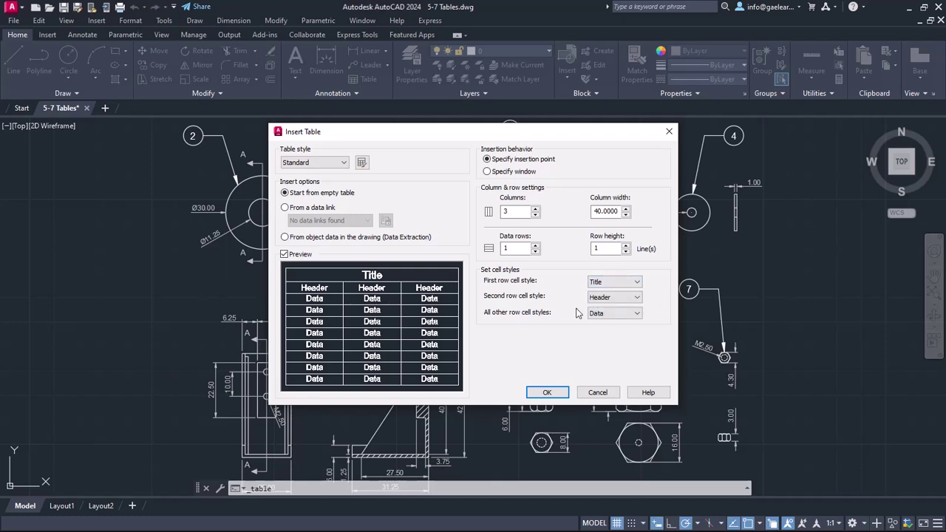
click(616, 299)
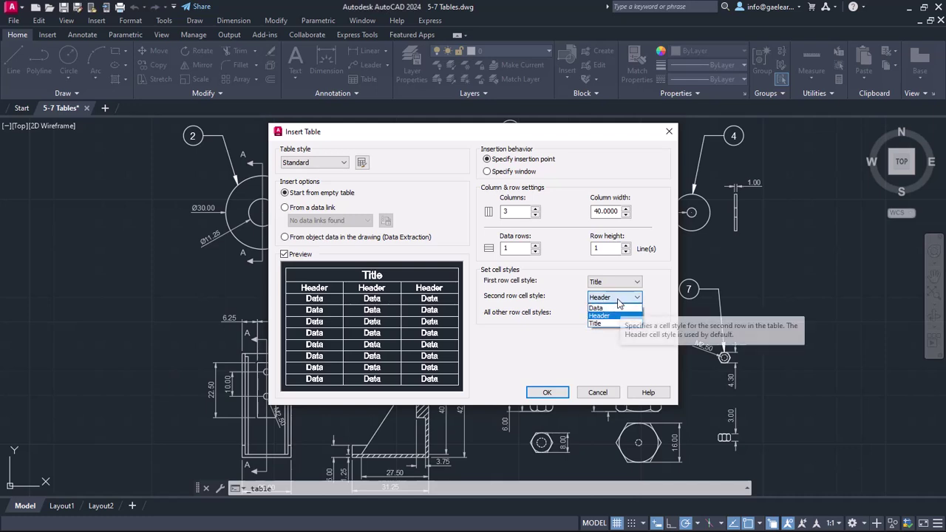
click(613, 315)
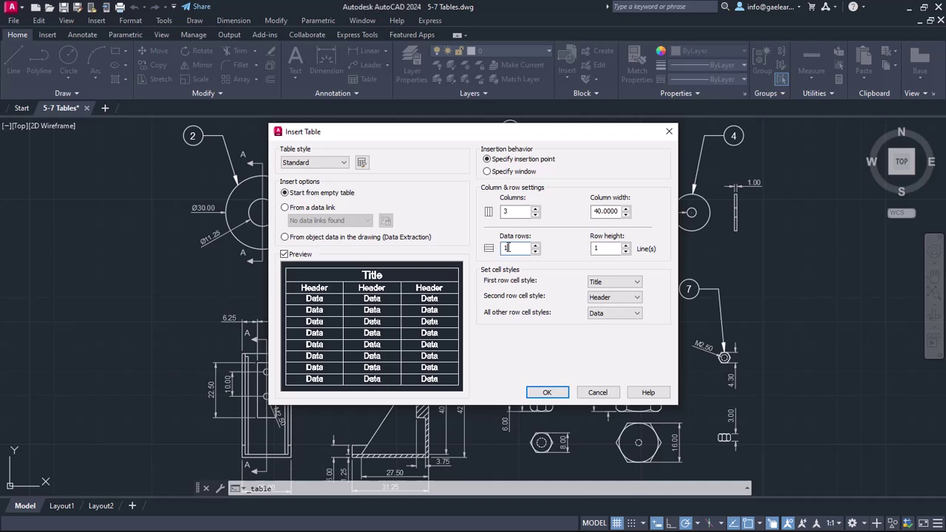
Step: Set 6 data rows, with a Header first row and Data for the second and remaining rows
key(BackSpace)
text(6)
click(603, 282)
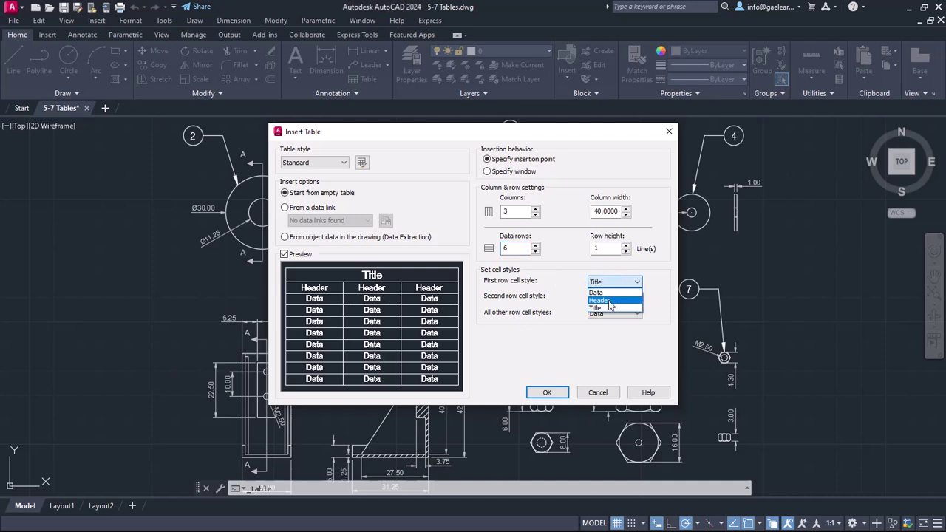
click(610, 301)
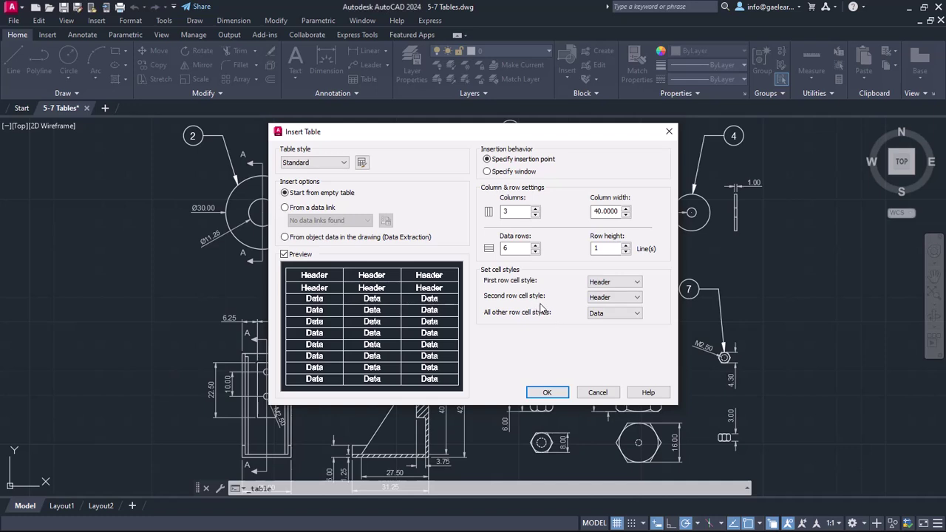
click(619, 299)
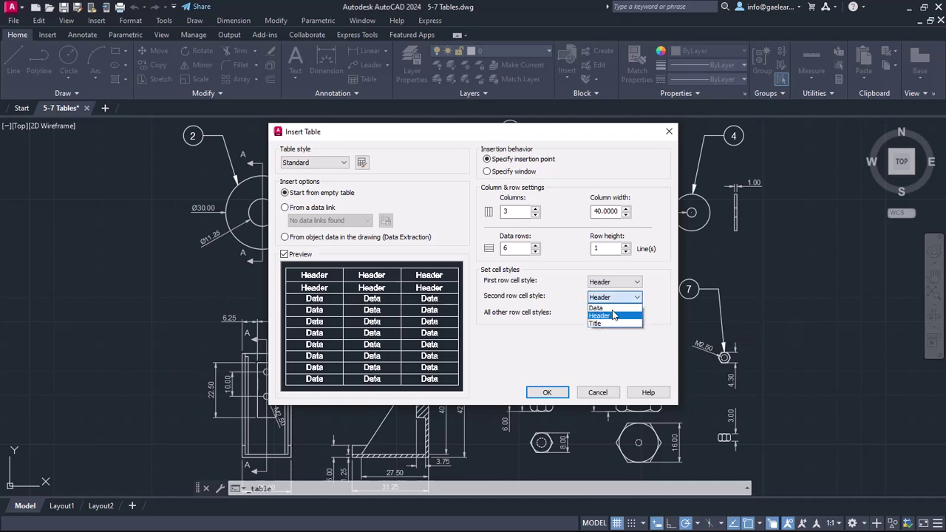
click(613, 308)
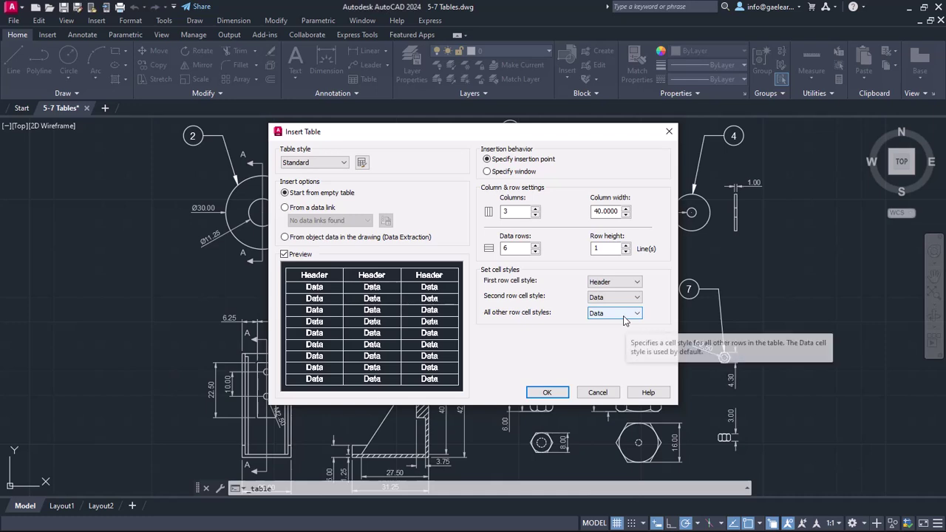
click(624, 316)
click(623, 324)
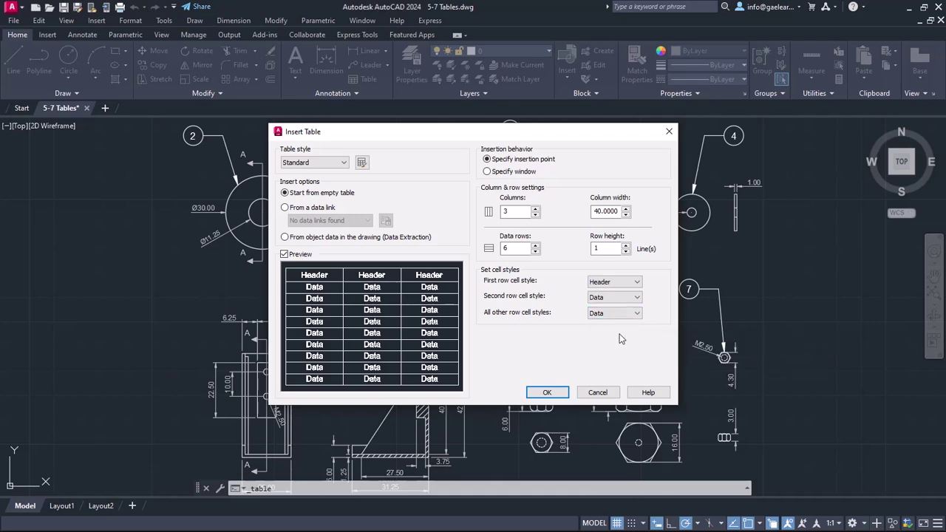
drag(610, 249, 593, 248)
Step: Insert the 3-column, 8-row table in the empty area below the assembly drawing
click(547, 392)
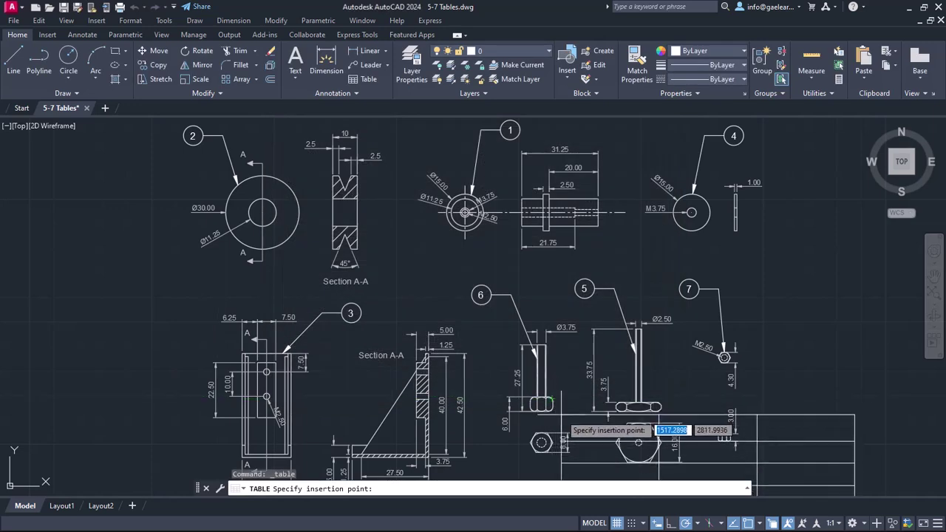
scroll(532, 325, up, 2)
middle_drag(531, 325, 489, 169)
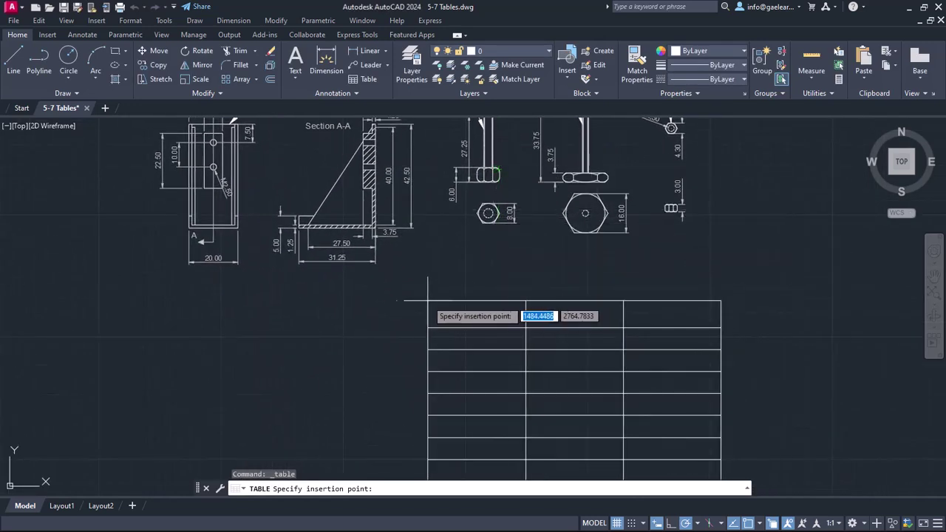
middle_drag(399, 302, 402, 260)
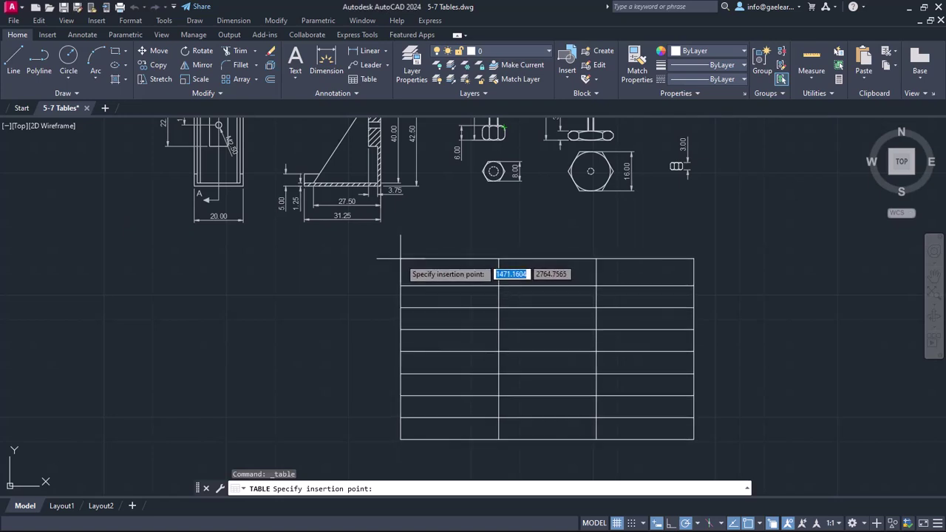
click(400, 262)
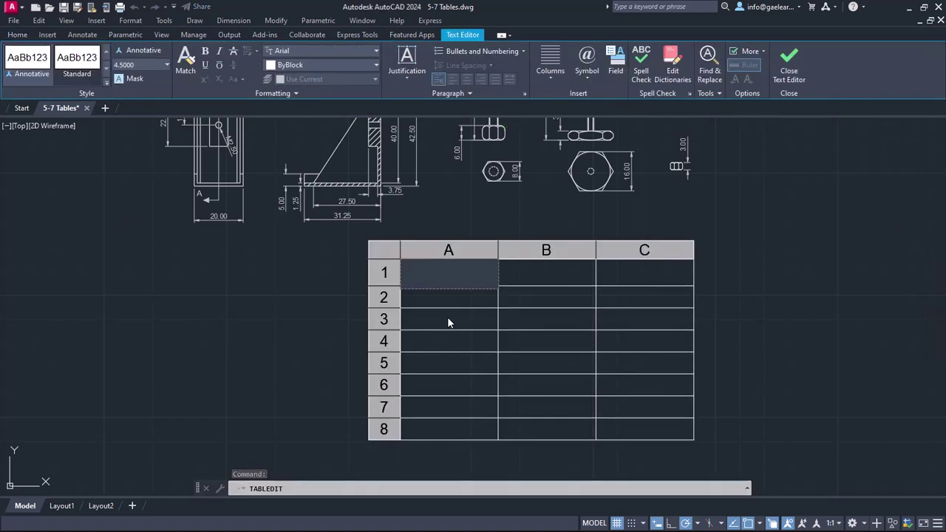
Step: Enter Item No., Description and Quantity across the header row and close the text editor
text(It)
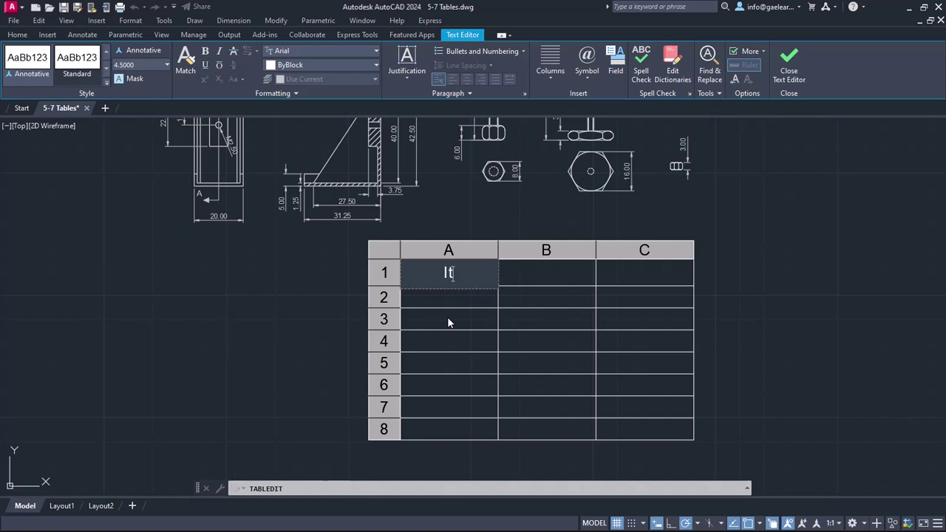
text(em No.)
key(Tab)
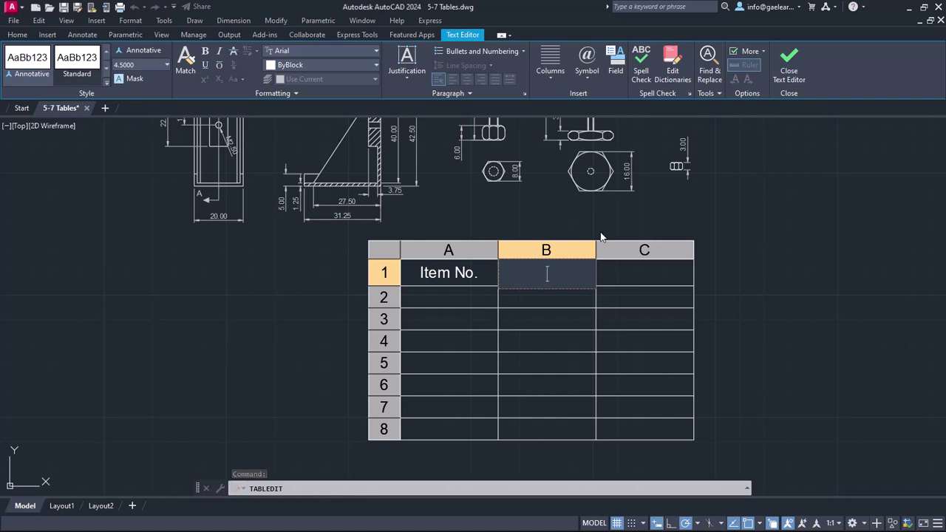
text(De)
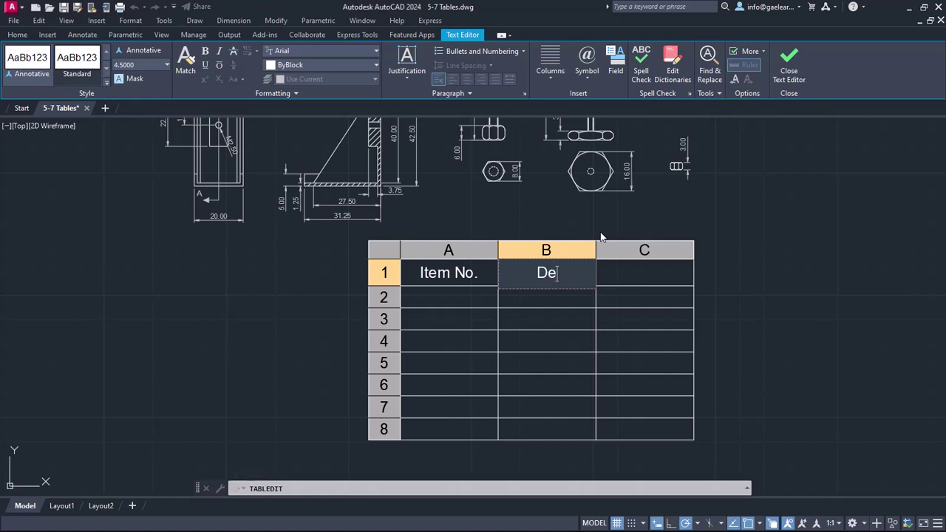
text(scri)
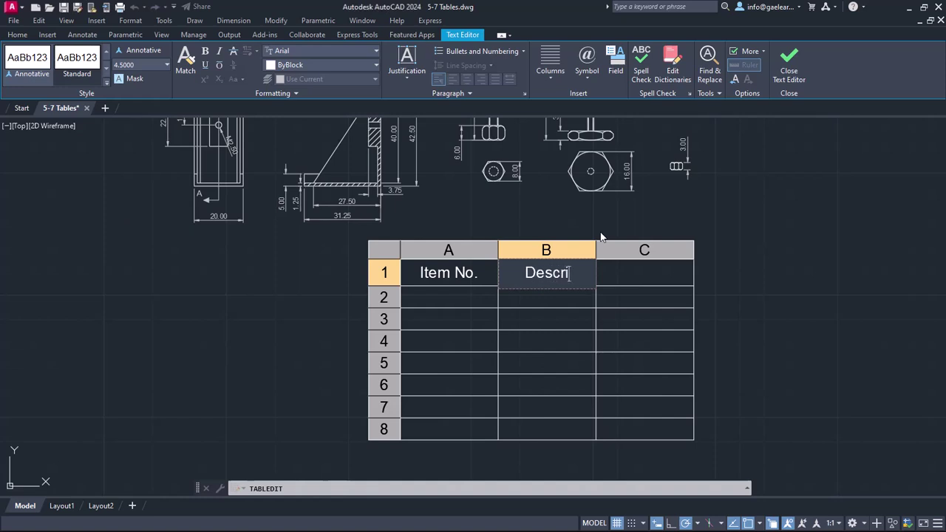
text(ption)
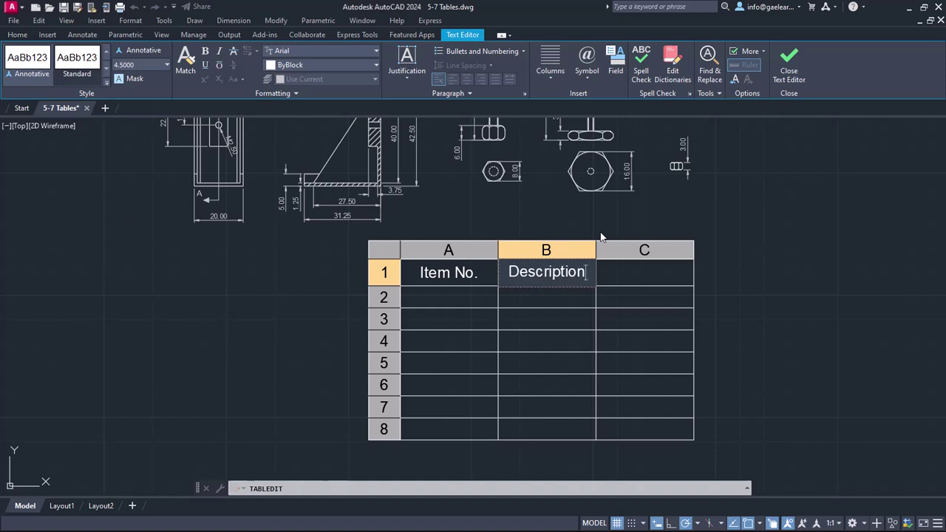
key(Tab)
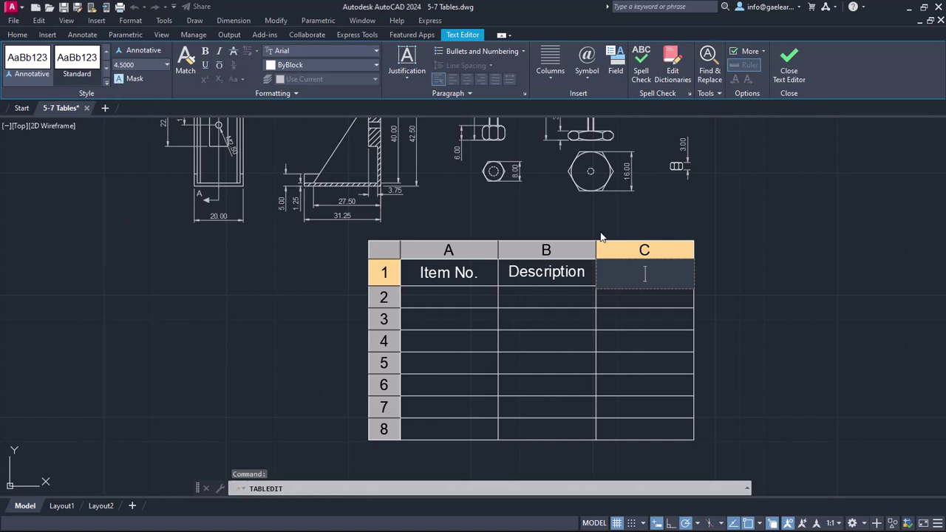
text(Qua)
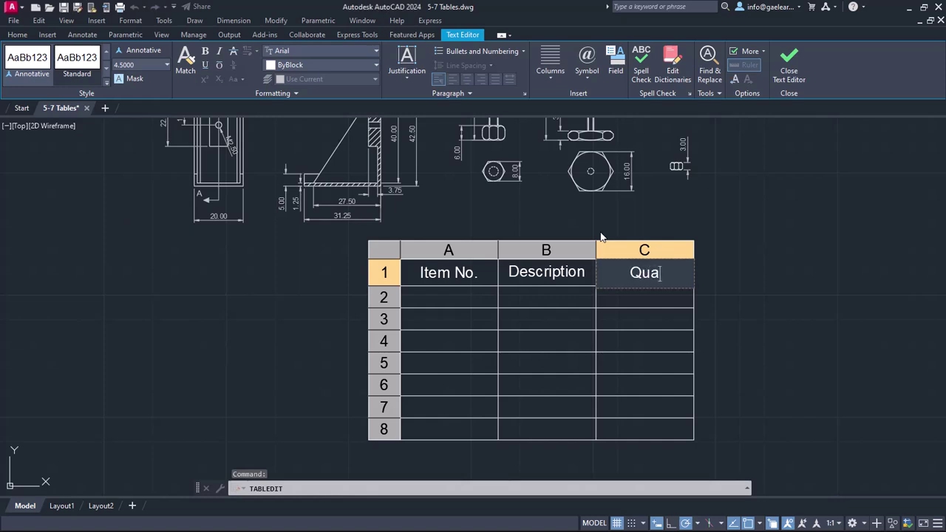
text(ntity)
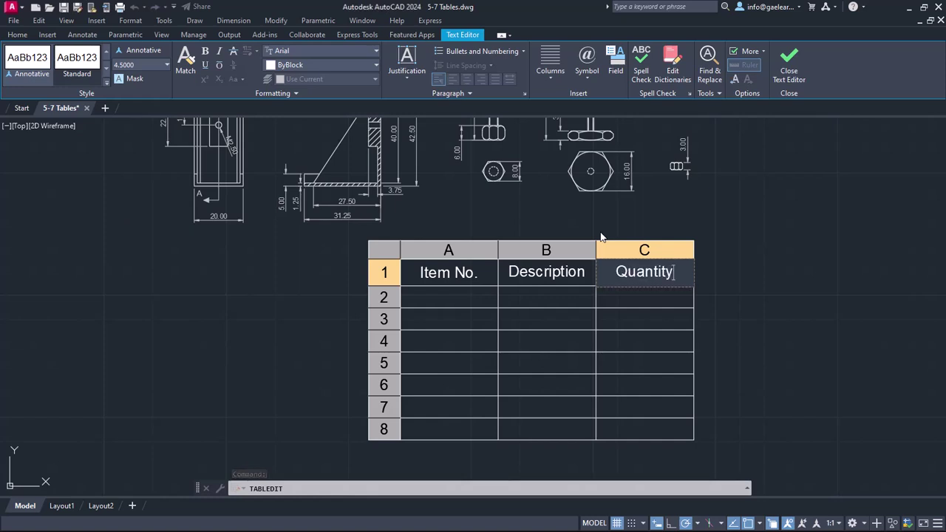
click(787, 70)
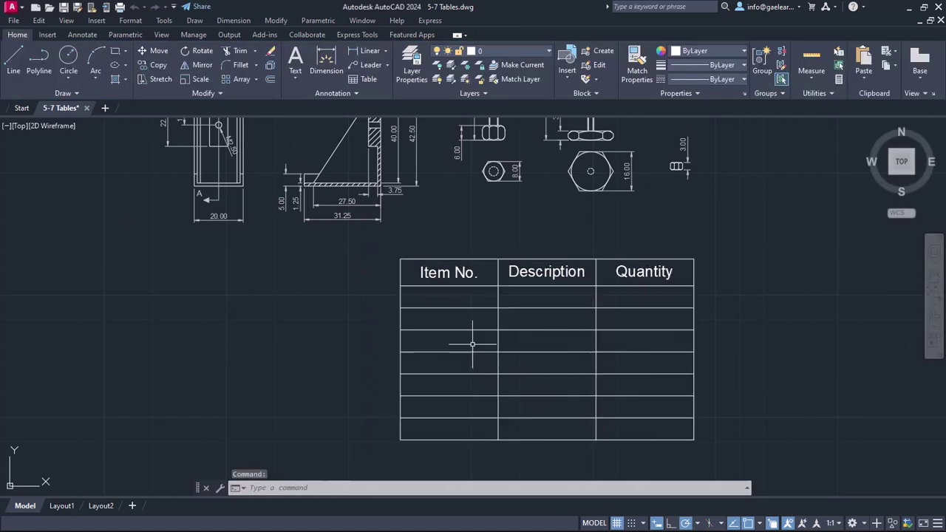
Step: Enter item numbers 1 through 7 down the Item No. column, starting at cell A2
double_click(452, 298)
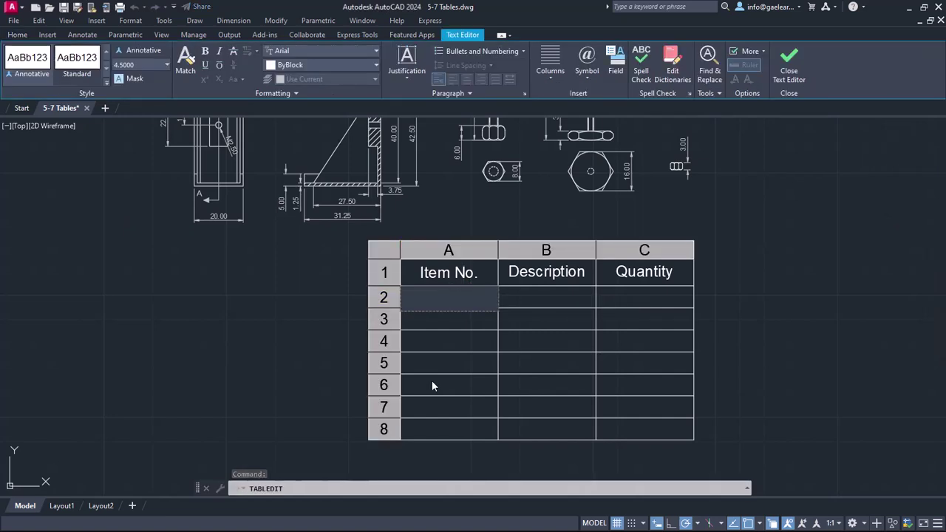
text(1)
key(Return)
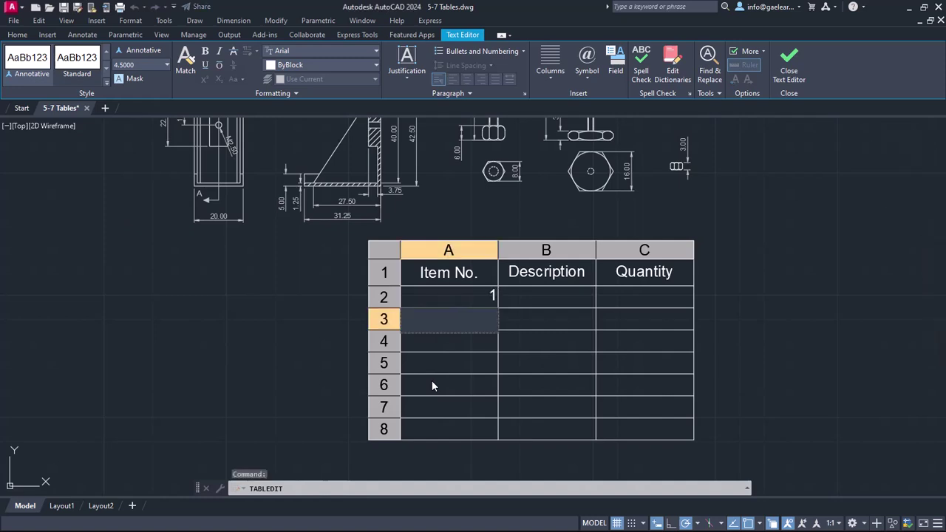
key(Escape)
text(2)
key(Return)
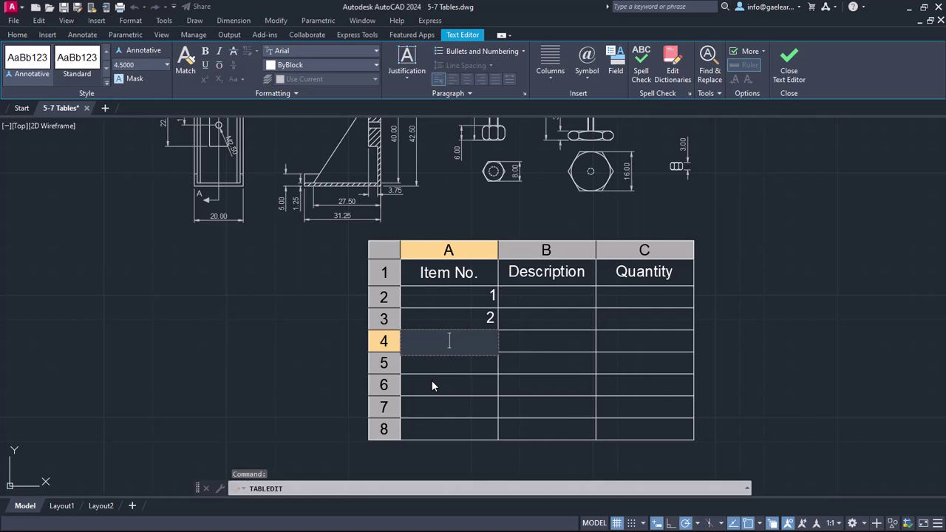
text(3)
key(Return)
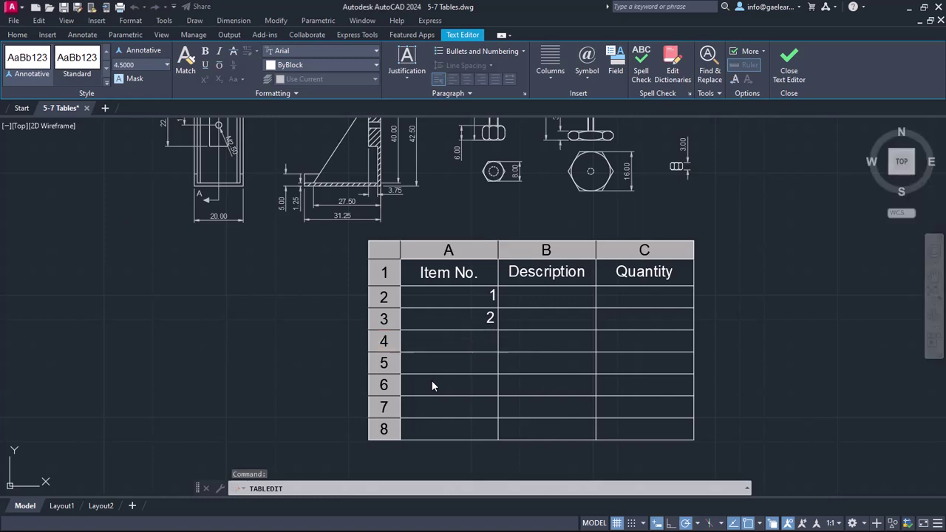
text(4)
key(Return)
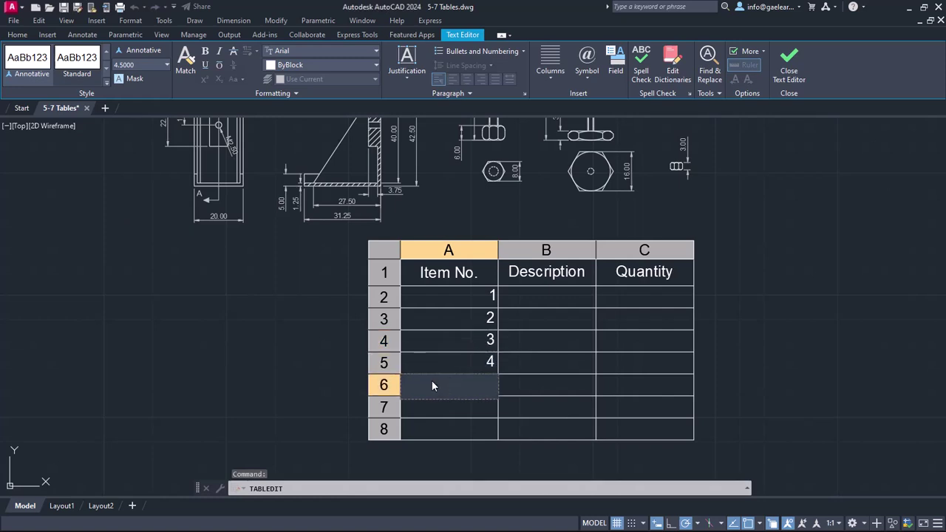
text(5)
key(Return)
text(6)
key(Return)
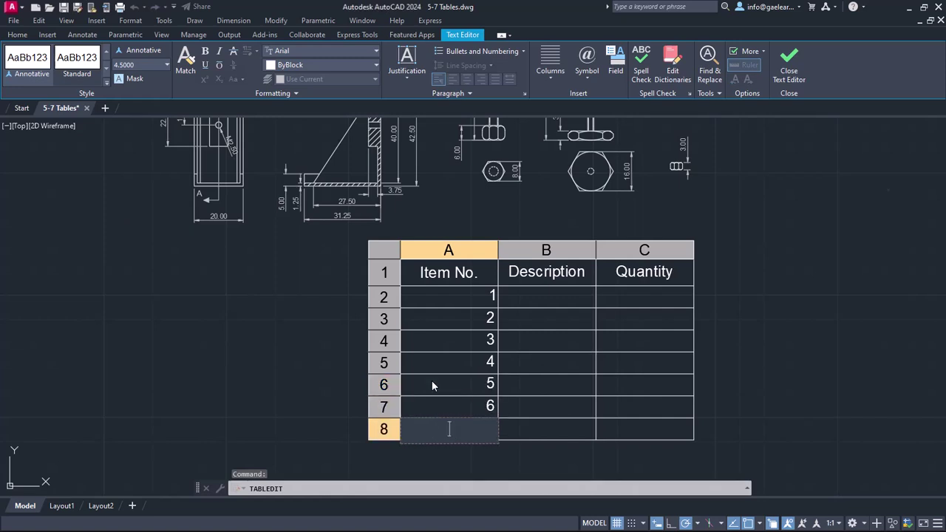
text(7)
key(Escape)
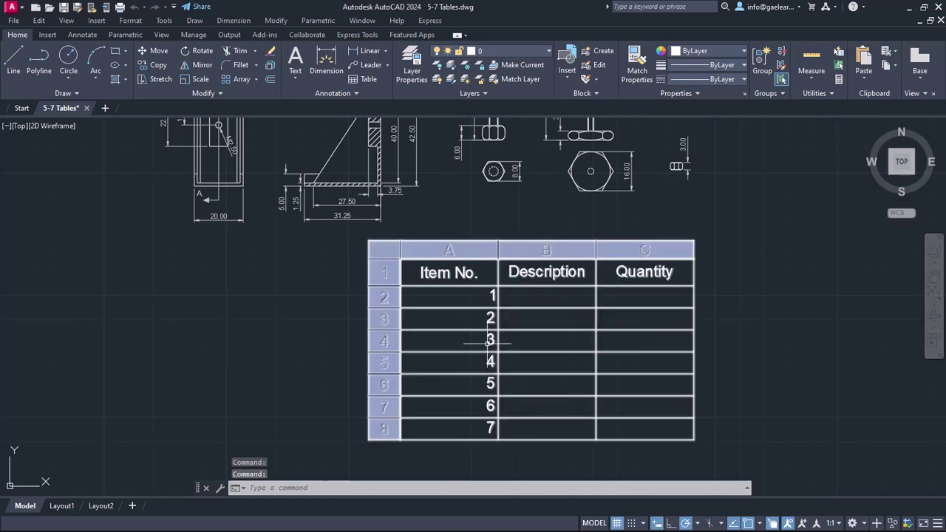
Step: Enter Bushing, Pulley, Bracket and Washer in the first four Description cells
click(540, 301)
double_click(541, 301)
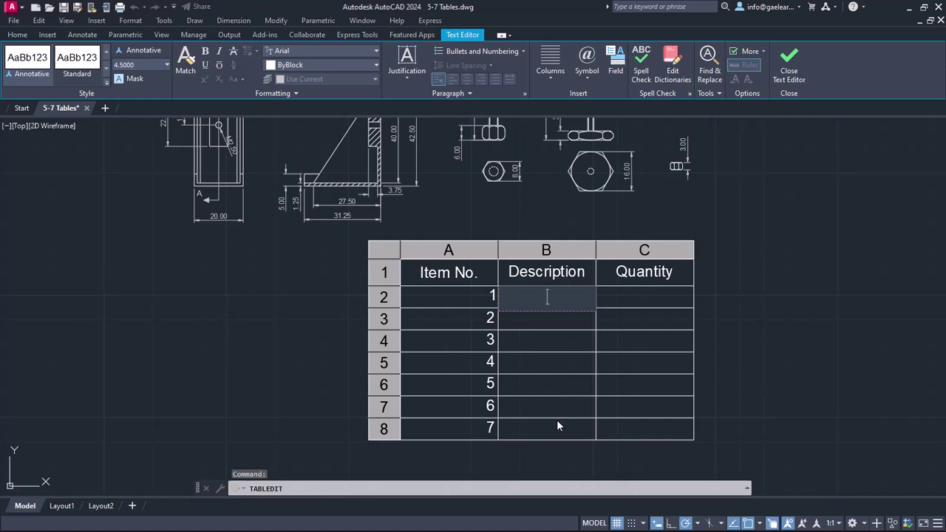
text(Bushing)
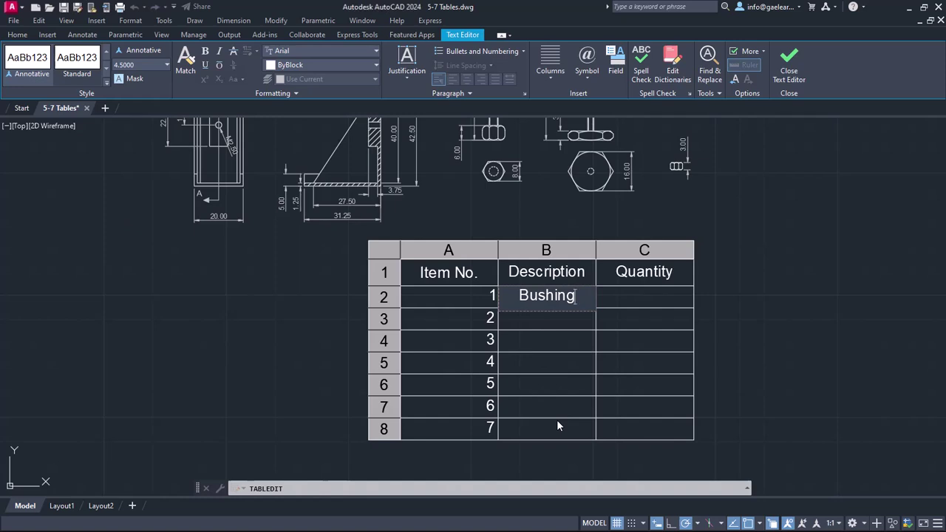
key(Return)
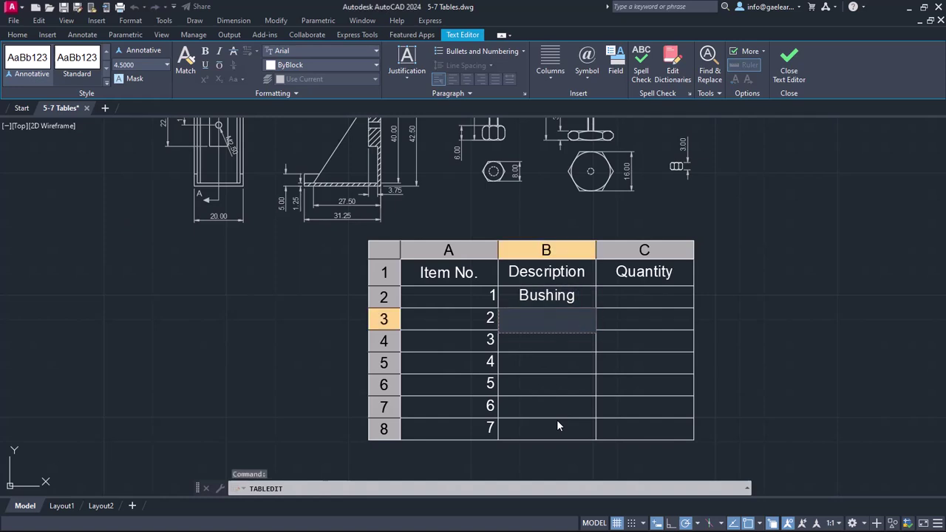
text(P)
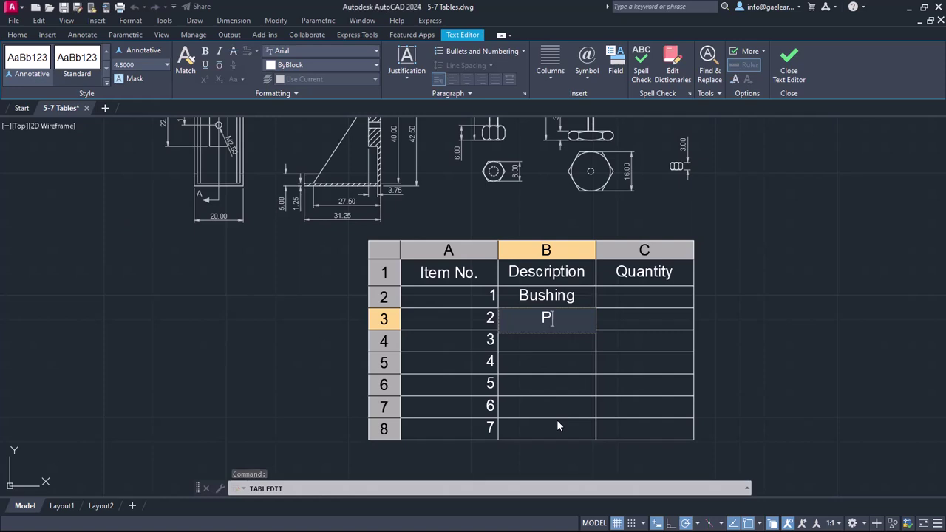
text(uleey)
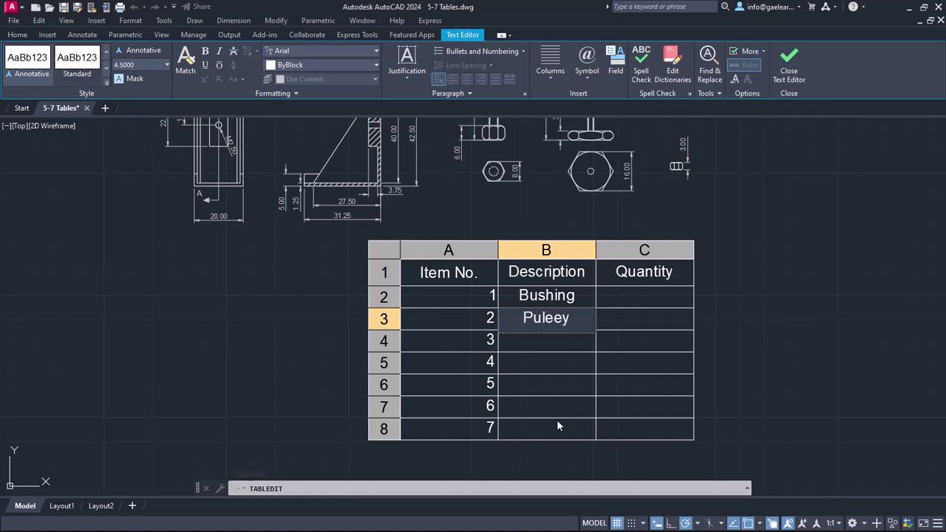
key(BackSpace)
key(BackSpace)
key(BackSpace)
text(ley)
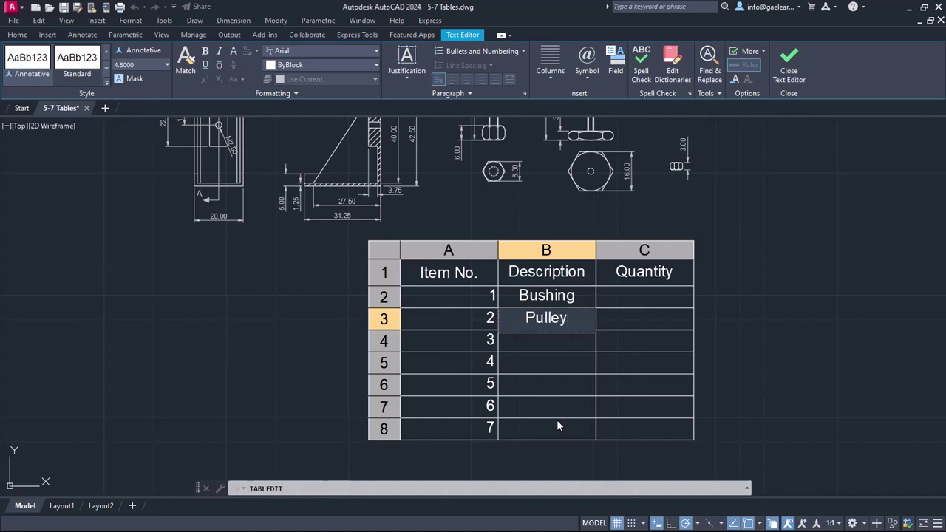
key(Return)
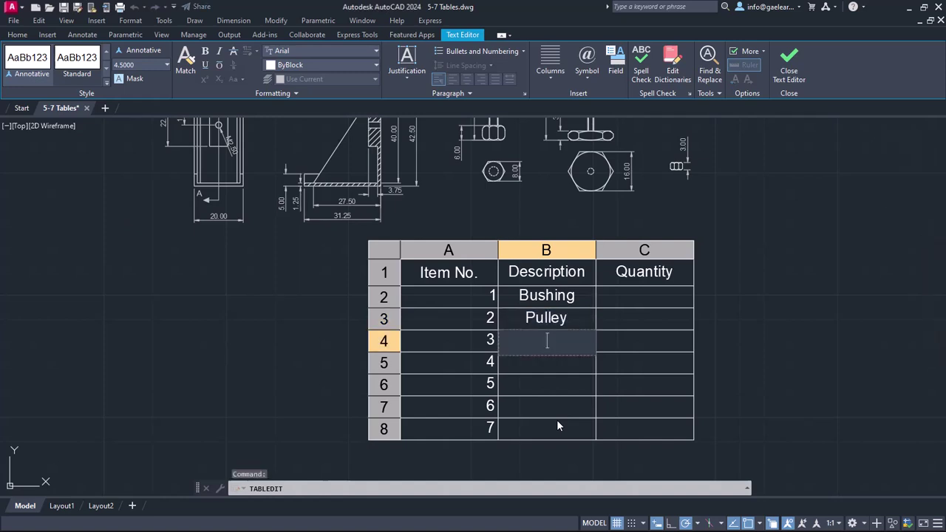
text(B)
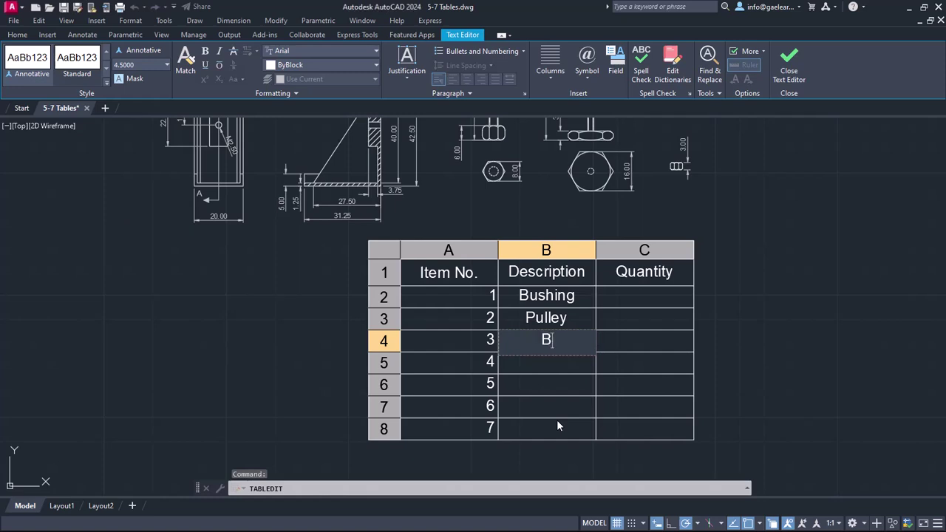
text(racket)
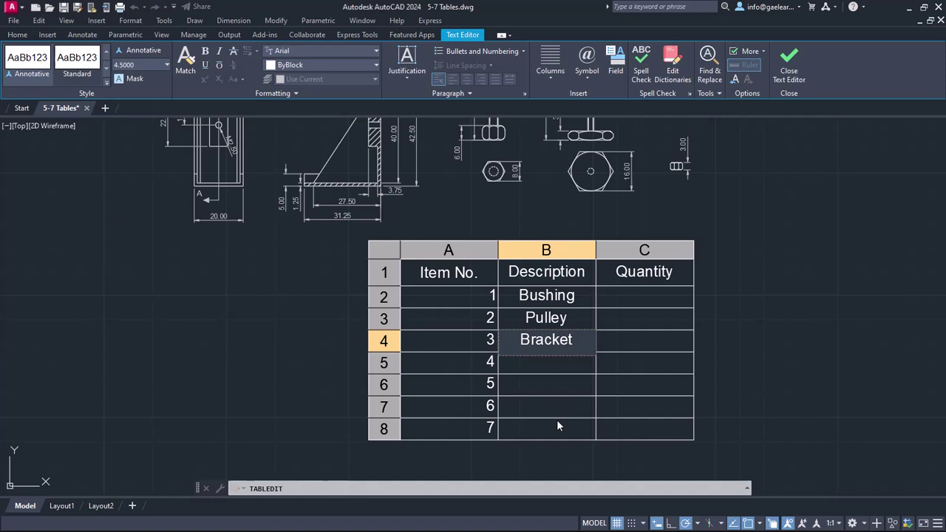
key(Return)
text(W)
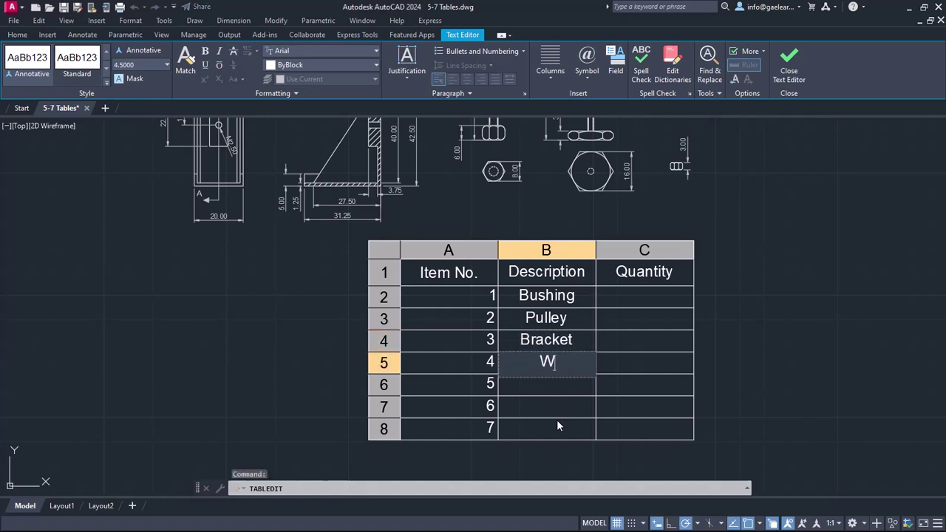
text(asher)
key(Escape)
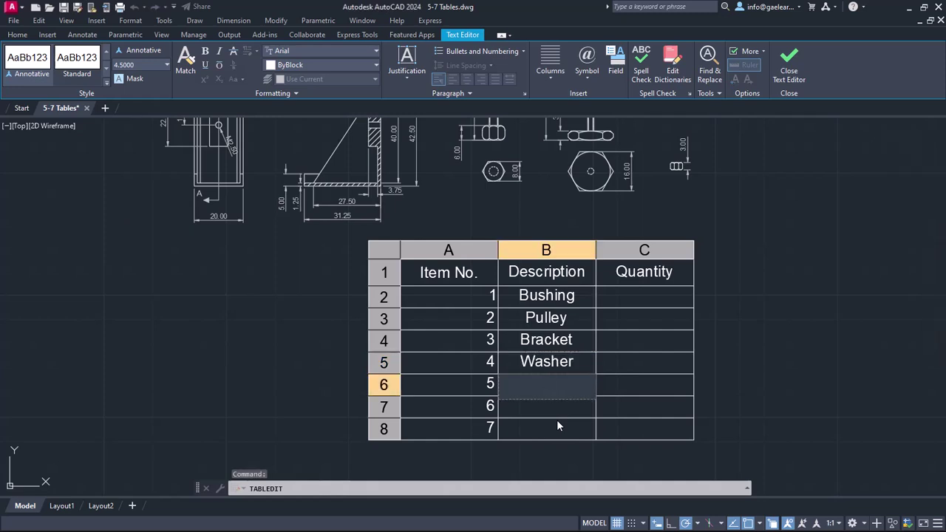
Step: Enter Turn Screw, Cap Screw and Nut in the remaining Description cells
text(Tum)
text( Screw)
key(Return)
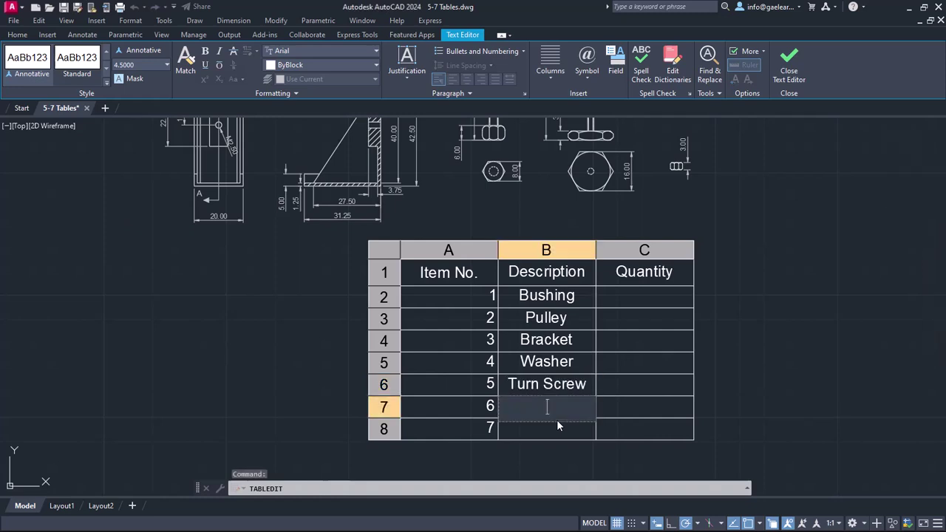
text(Cap Screw)
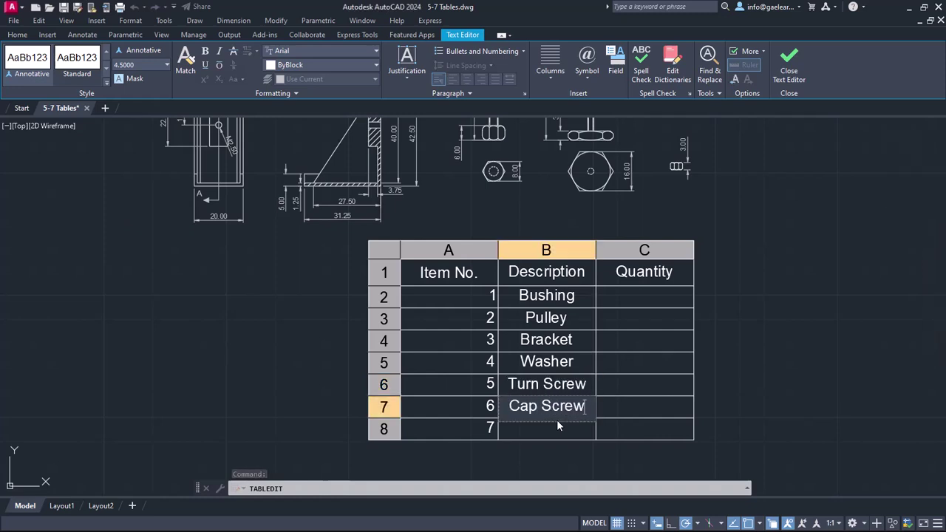
key(Return)
text(Nut)
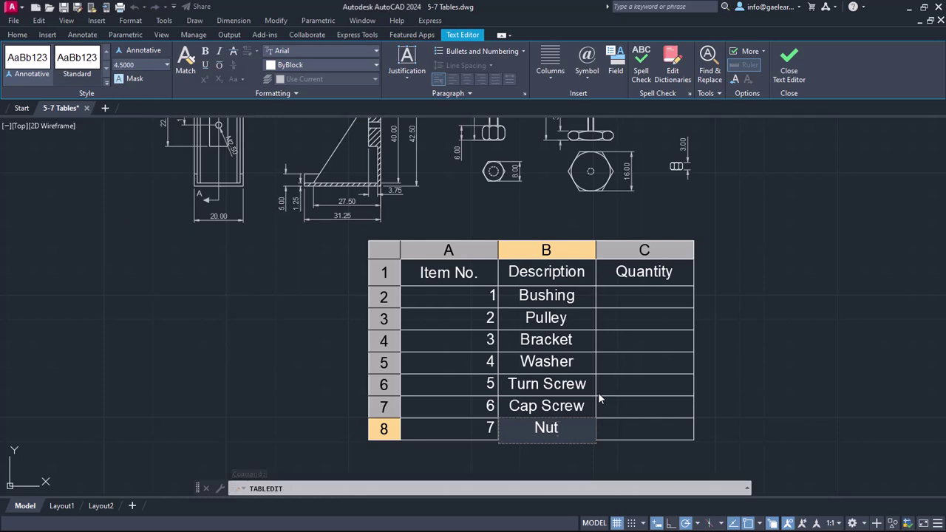
key(Escape)
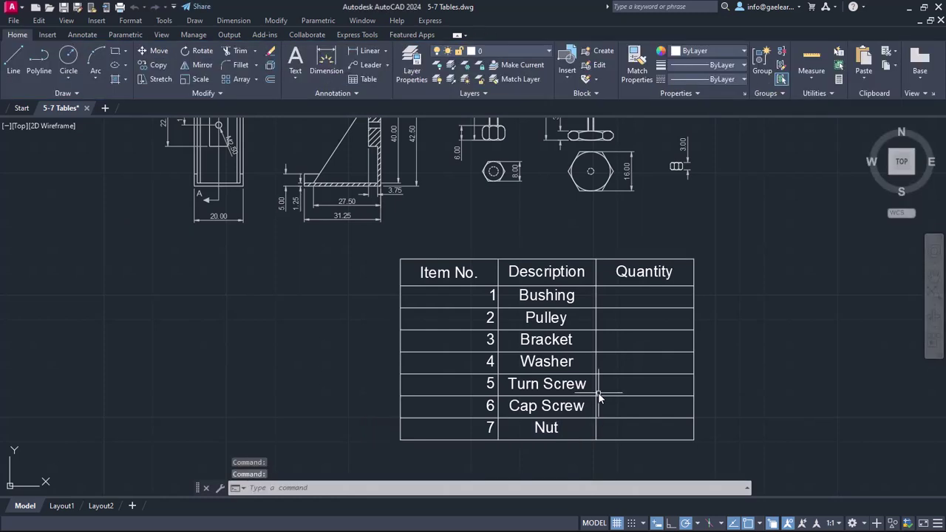
Step: Enter quantity 1 for Bushing through Cap Screw and 2 for the Nut
double_click(656, 298)
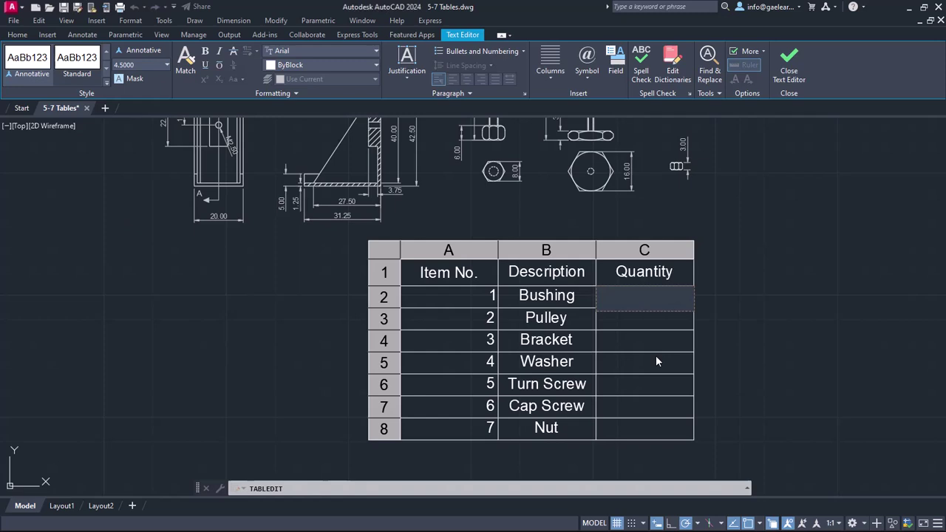
text(1)
key(Return)
text(1)
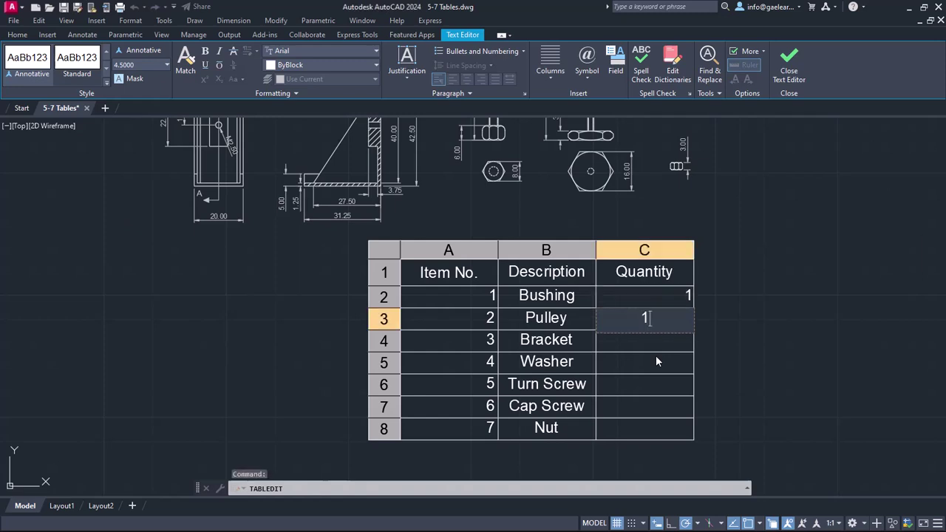
key(Return)
text(1)
key(Return)
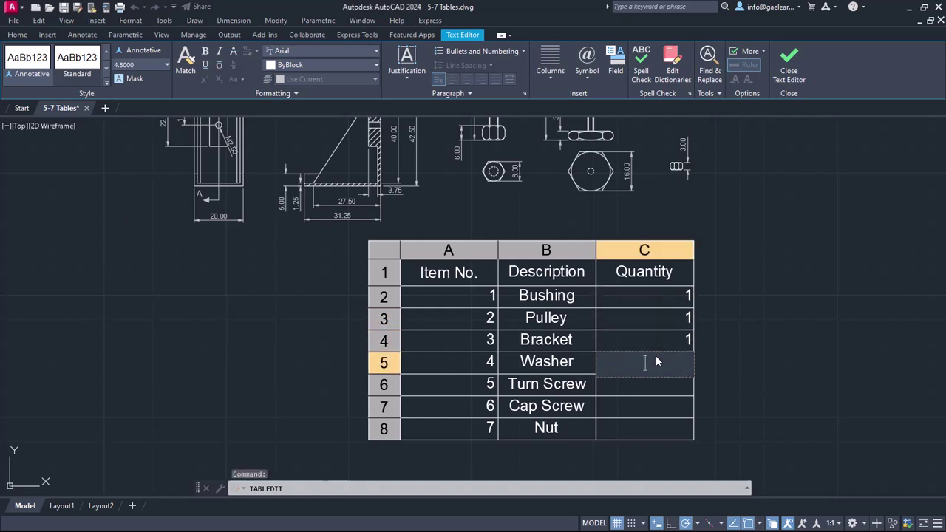
text(1)
key(Return)
text(1)
key(Return)
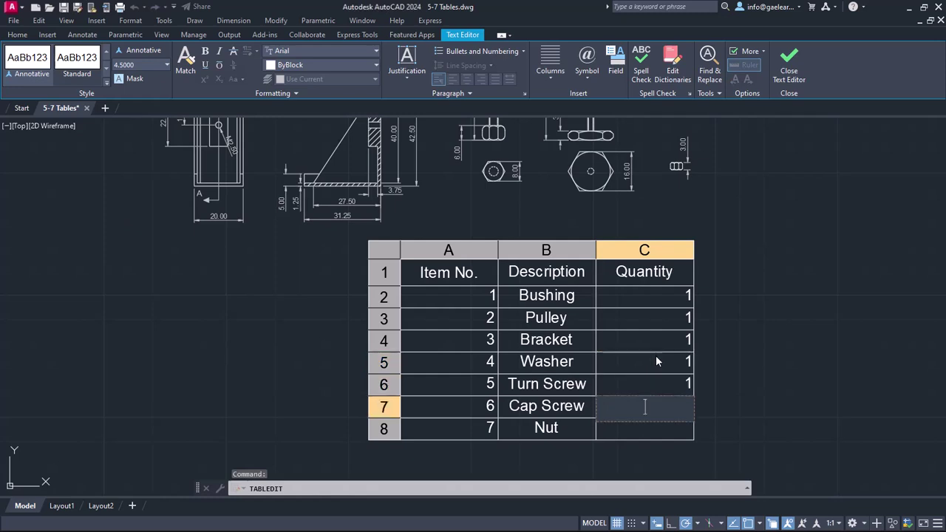
text(1)
key(Return)
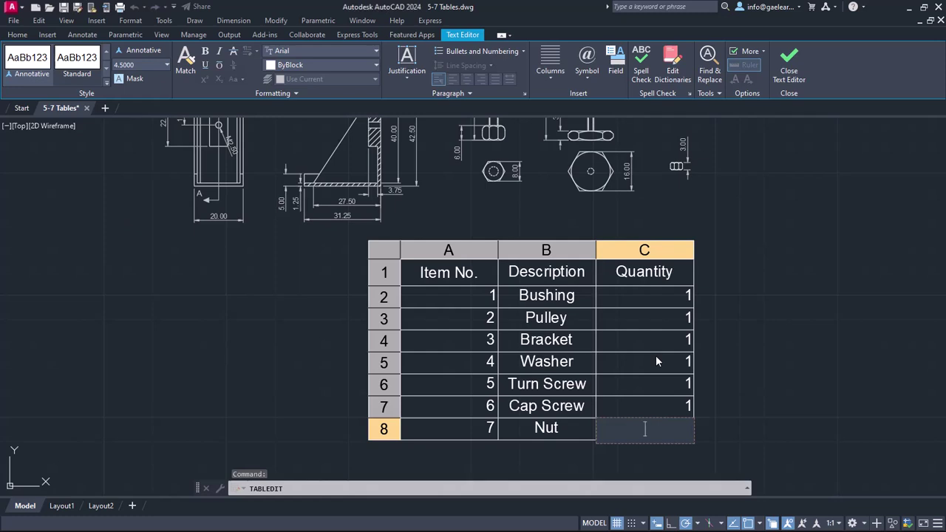
text(2)
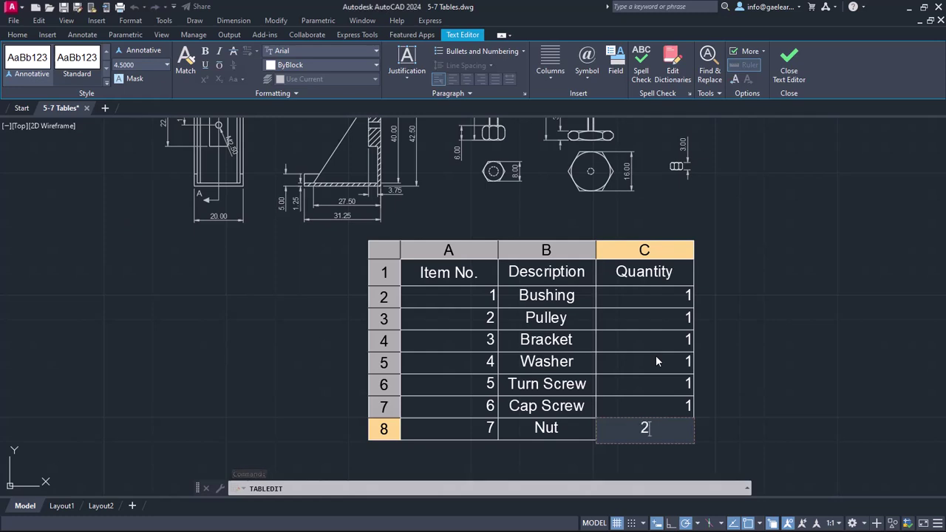
key(Escape)
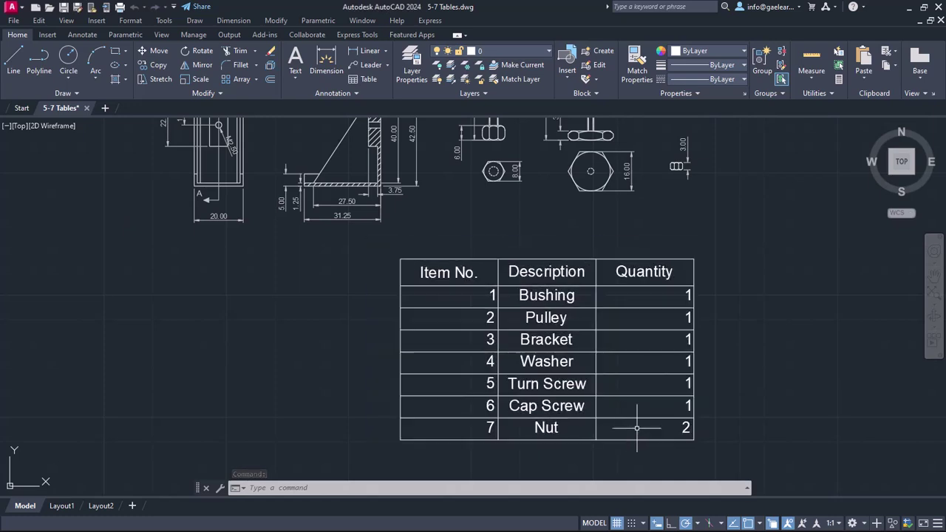
Step: Window-select cells A2 through C8 and set their alignment to Middle Center
click(633, 427)
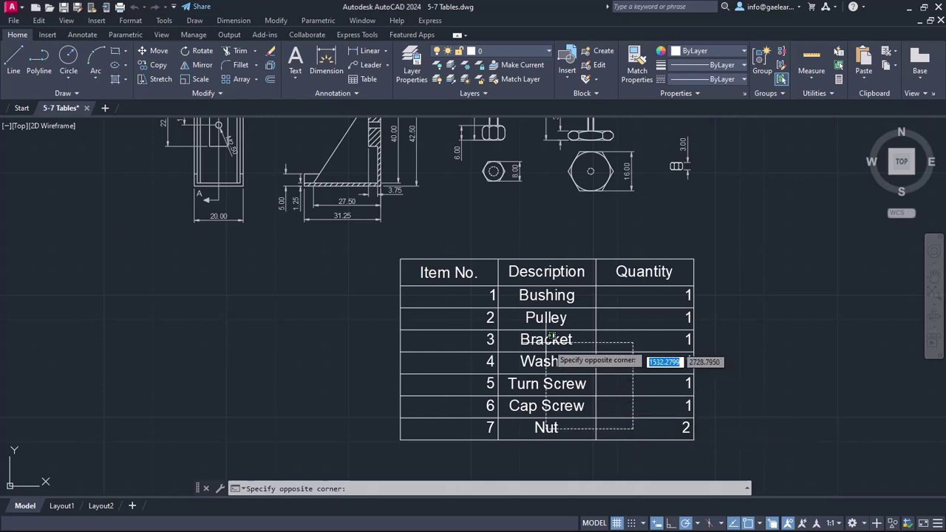
click(488, 286)
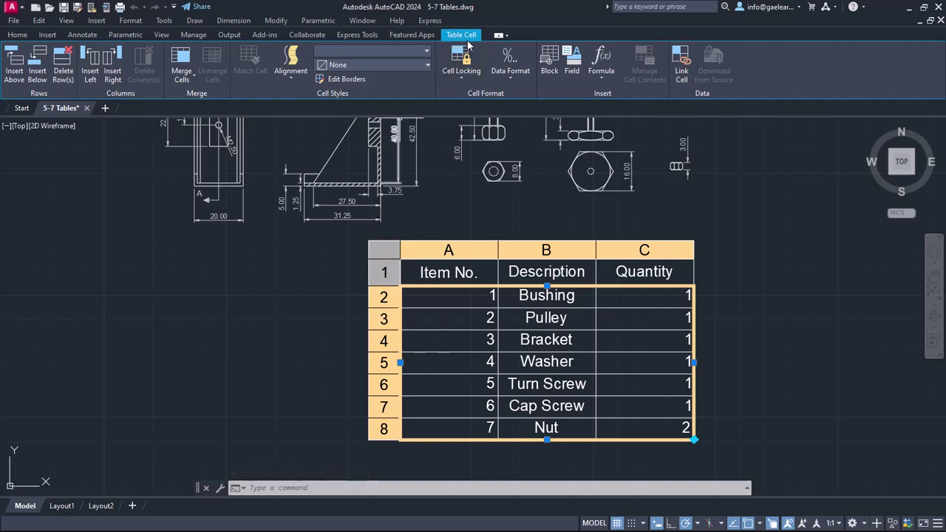
click(294, 84)
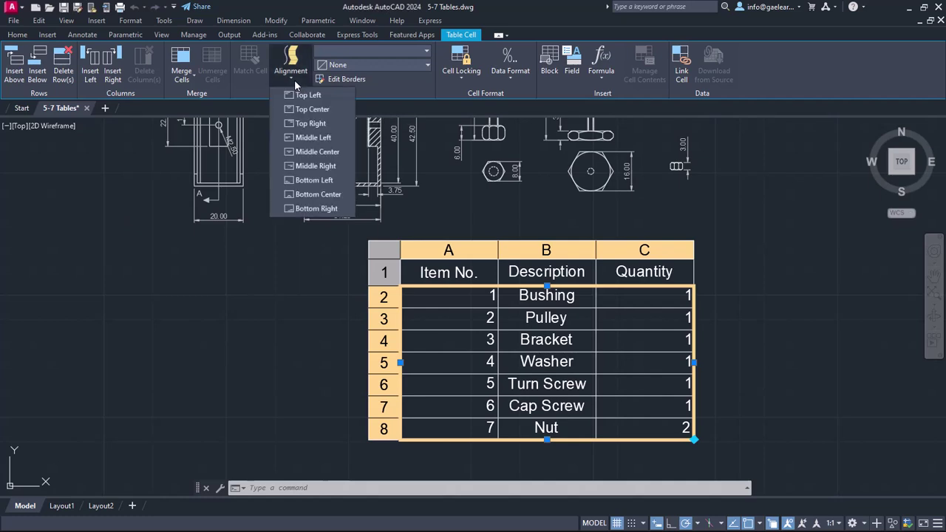
click(313, 153)
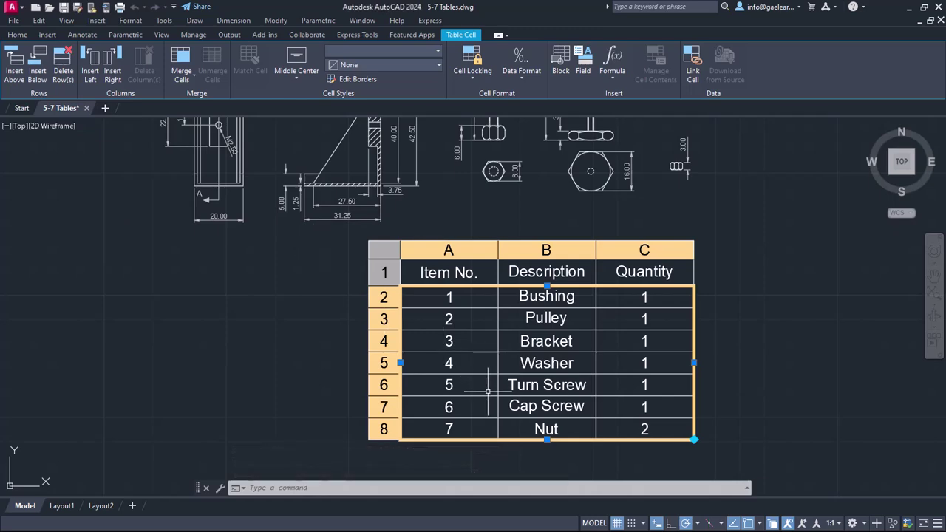
Step: Insert empty rows below the Nut row using Insert Below from cell C8
mouse_move(486, 389)
middle_down()
mouse_move(482, 371)
mouse_move(478, 384)
middle_up()
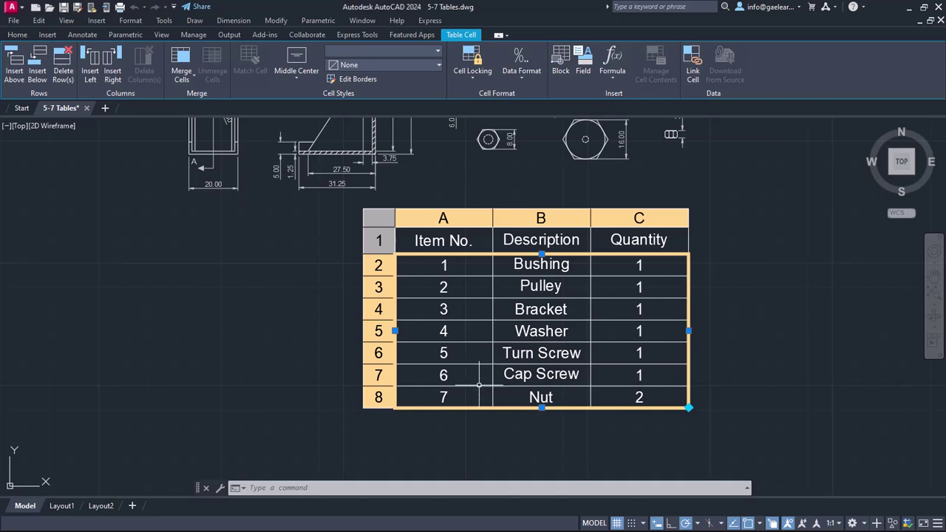
click(629, 392)
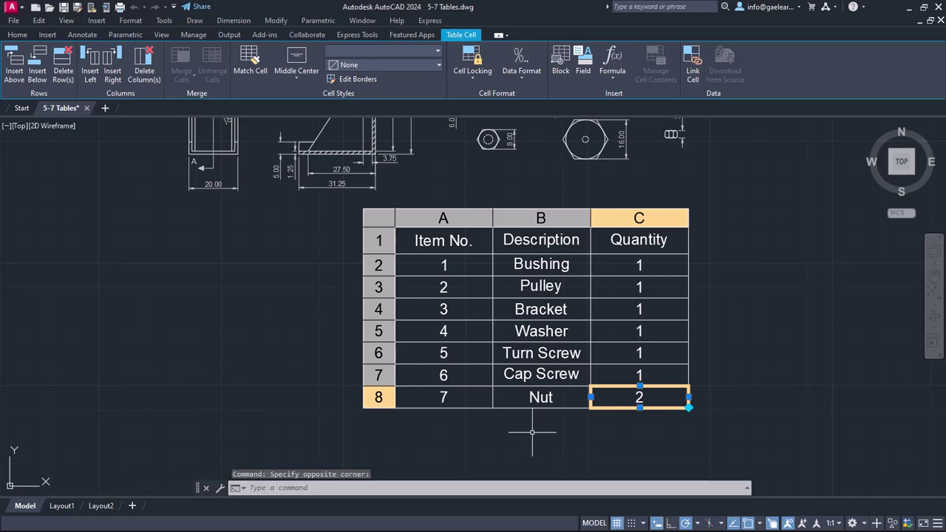
click(39, 81)
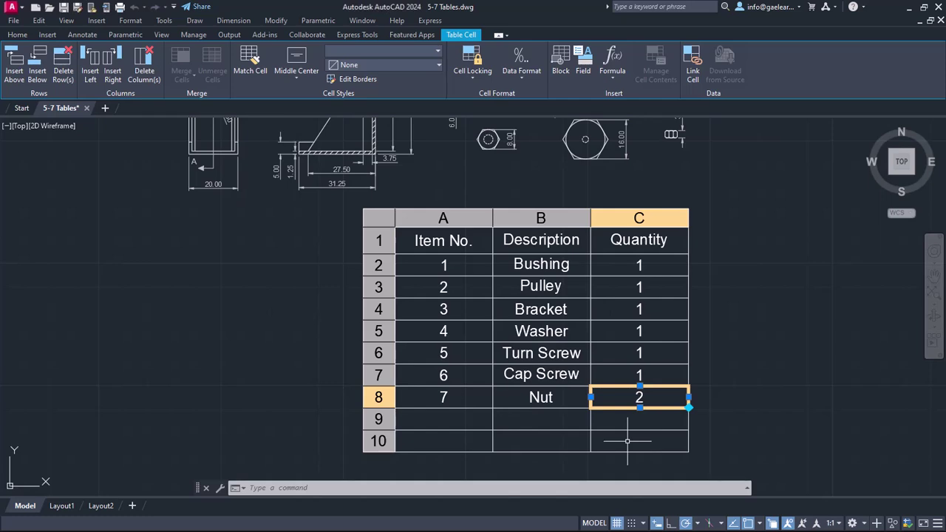
Step: Select the empty rows 9 and 10 and merge them with Merge All
click(626, 441)
click(477, 422)
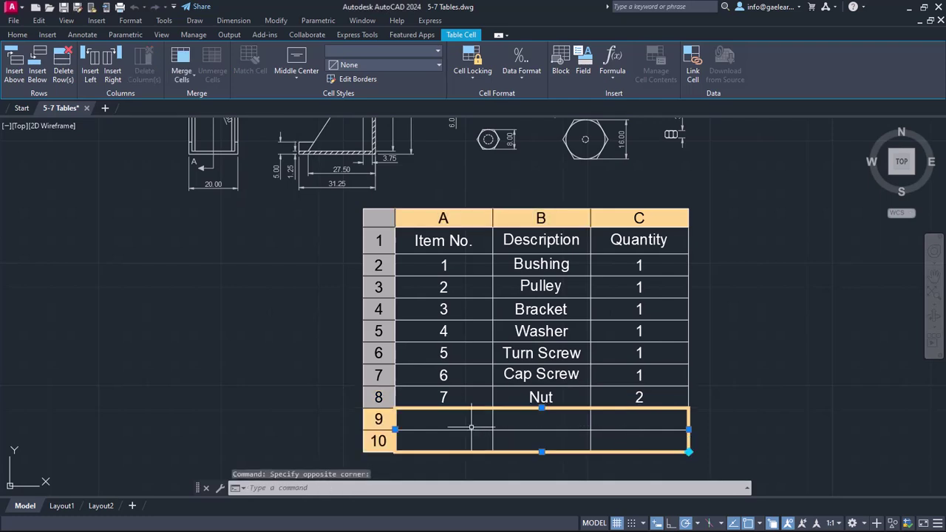
click(181, 68)
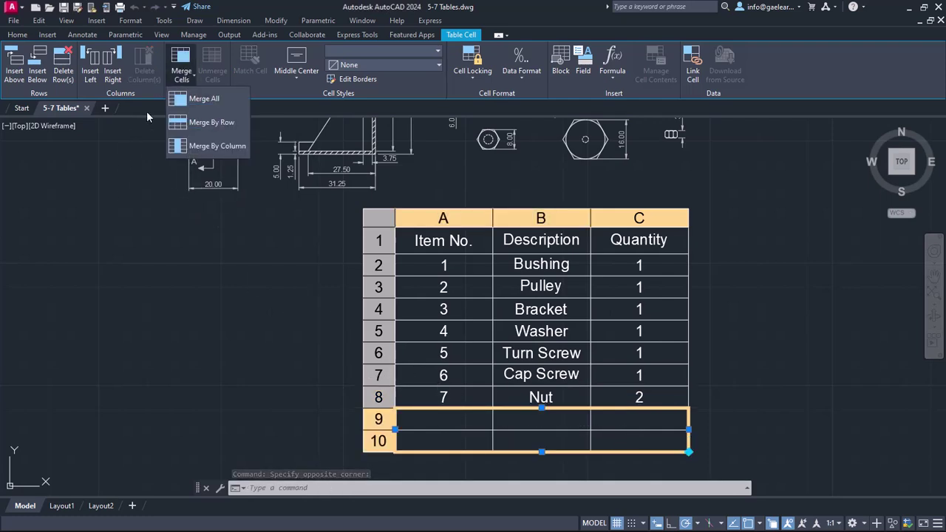
click(188, 99)
Step: Unmerge rows 9 and 10, then delete them so the table ends at the Nut row
middle_drag(260, 386, 268, 362)
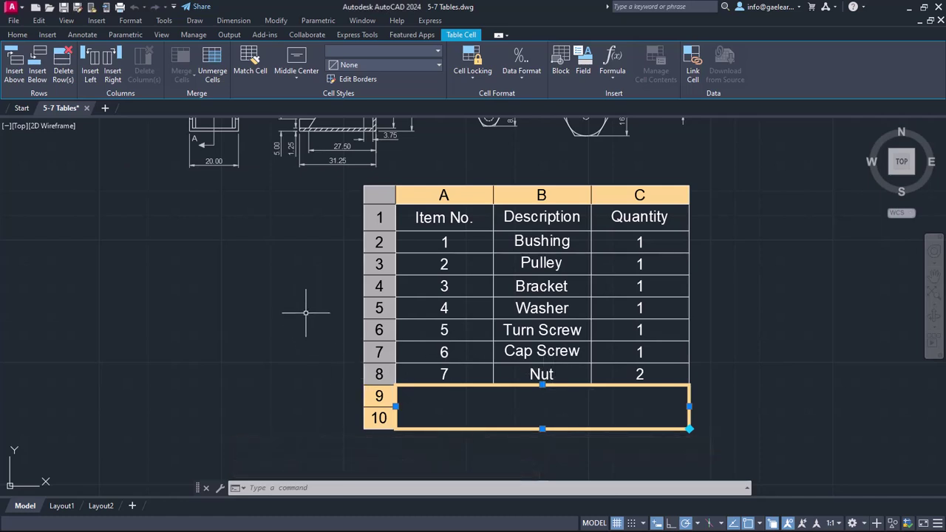
click(207, 71)
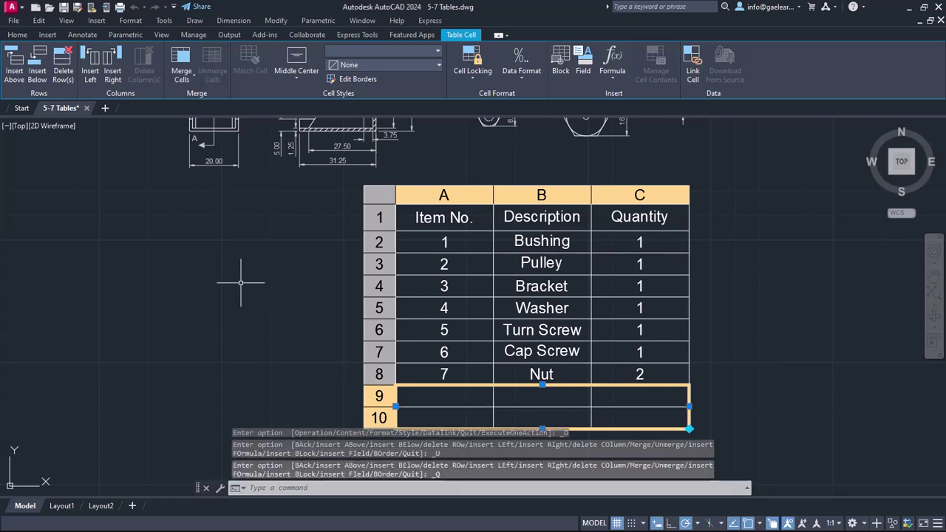
click(64, 81)
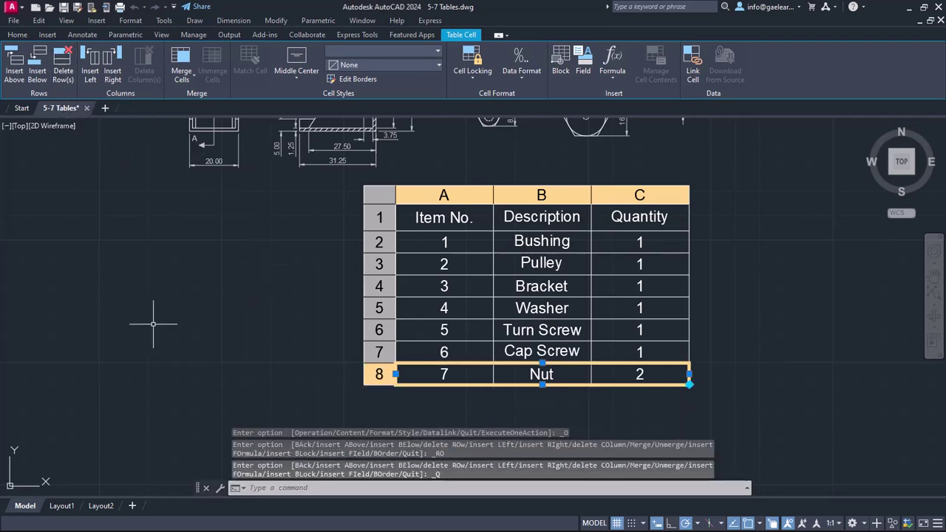